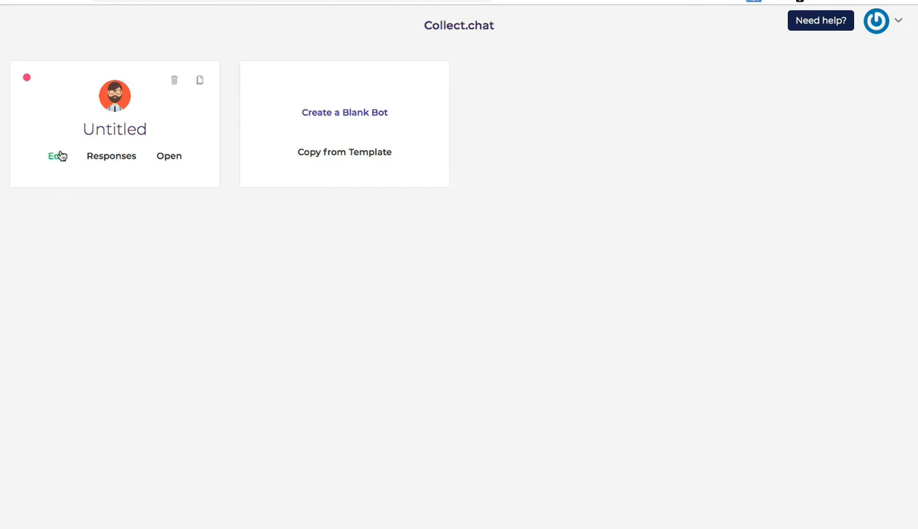
Step: Open the Untitled bot card from the dashboard for editing
click(58, 157)
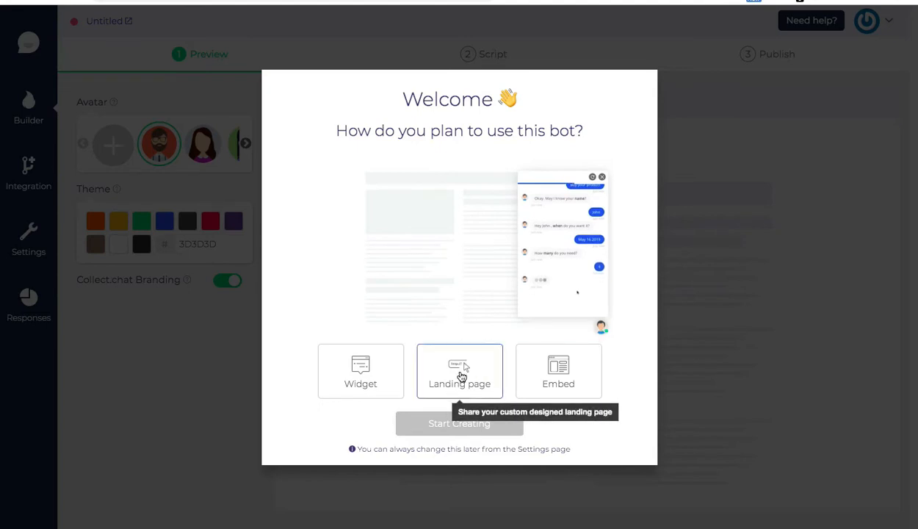
Step: After previewing Landing page and Embed, choose Widget usage and start creating the bot
click(462, 376)
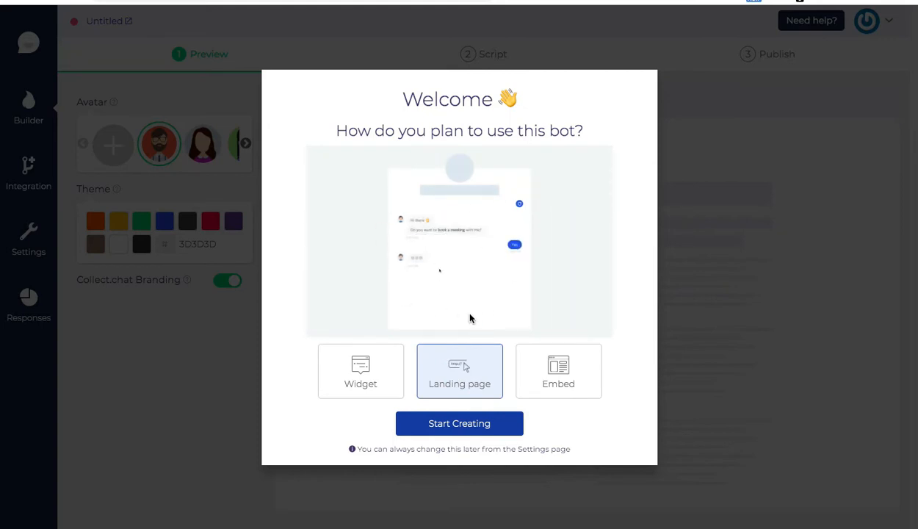
click(559, 373)
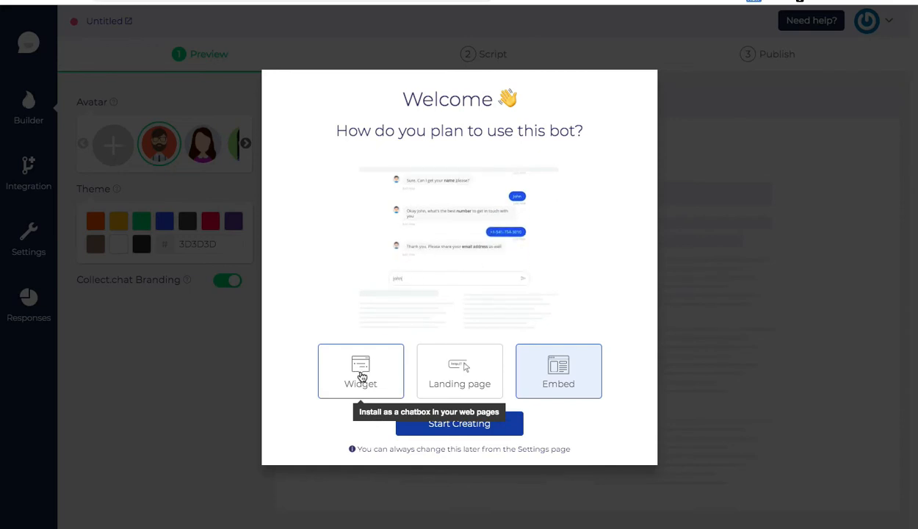
click(361, 376)
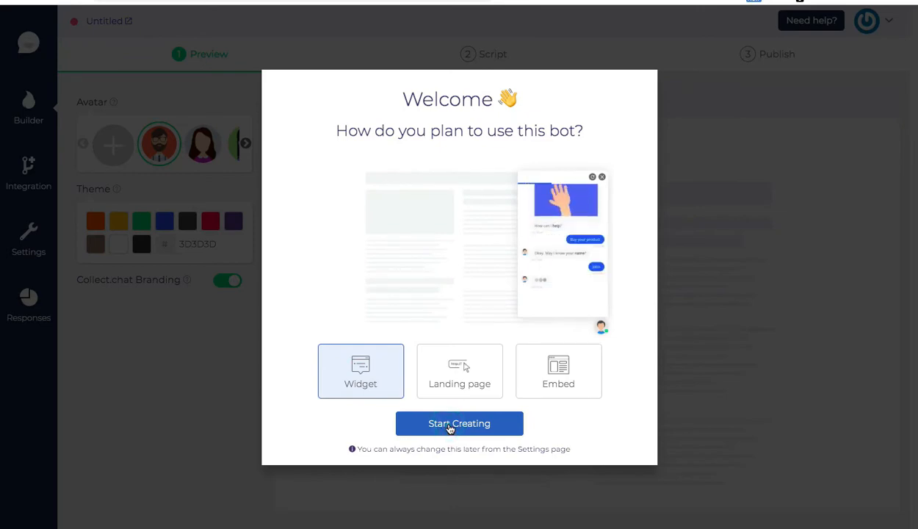
click(449, 426)
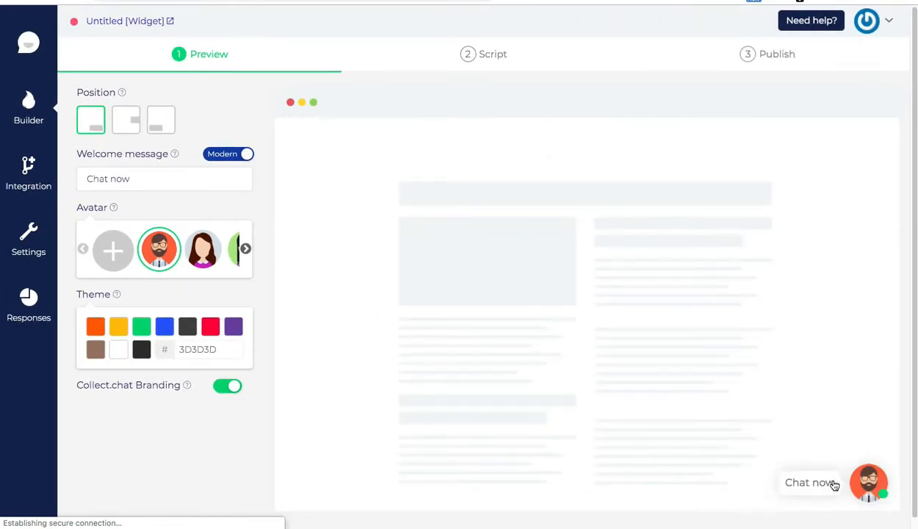
click(128, 129)
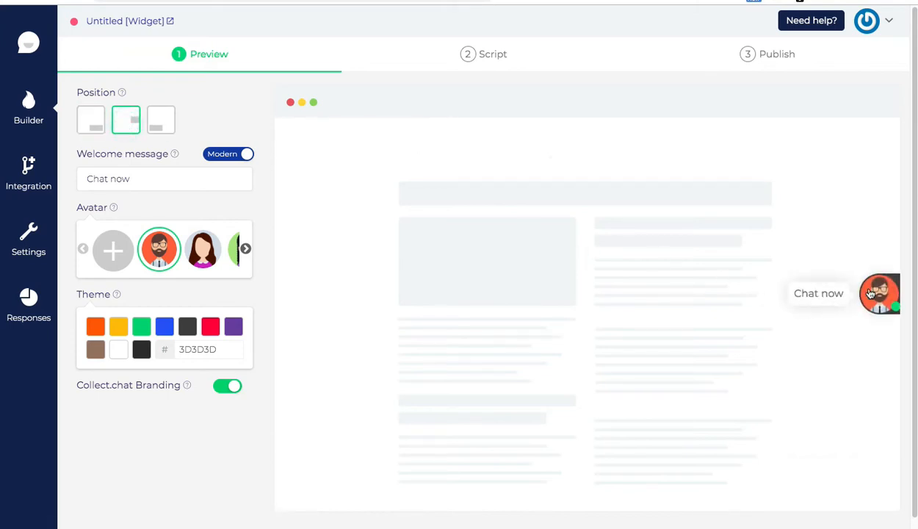
click(156, 124)
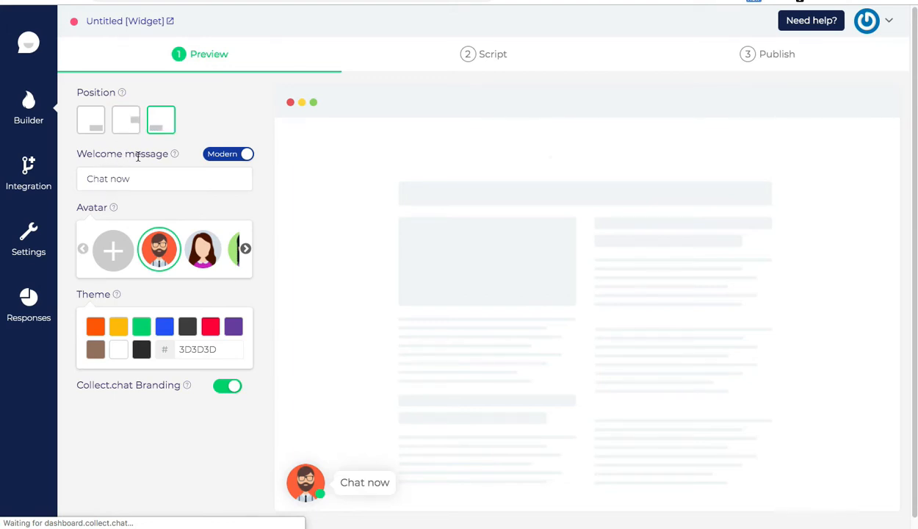
click(98, 122)
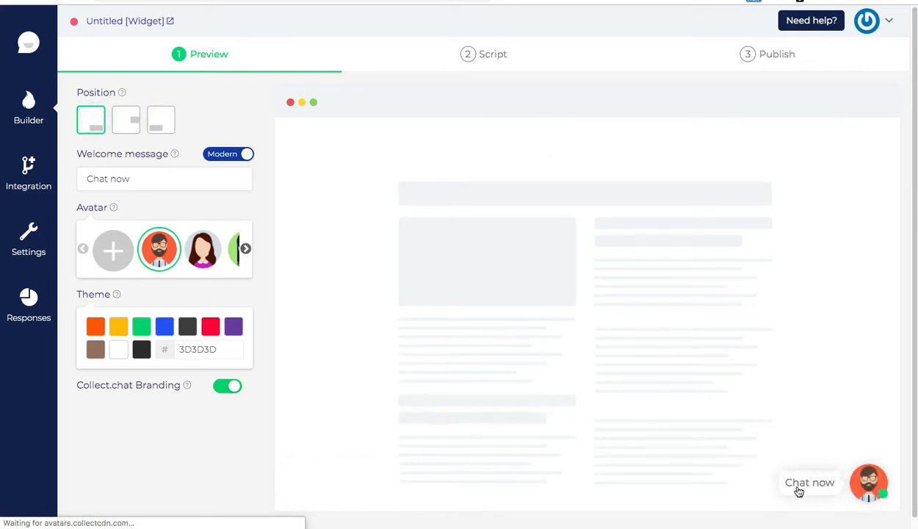
Step: Replace the welcome message with 'Hello. How May I Help You?'
triple_click(87, 179)
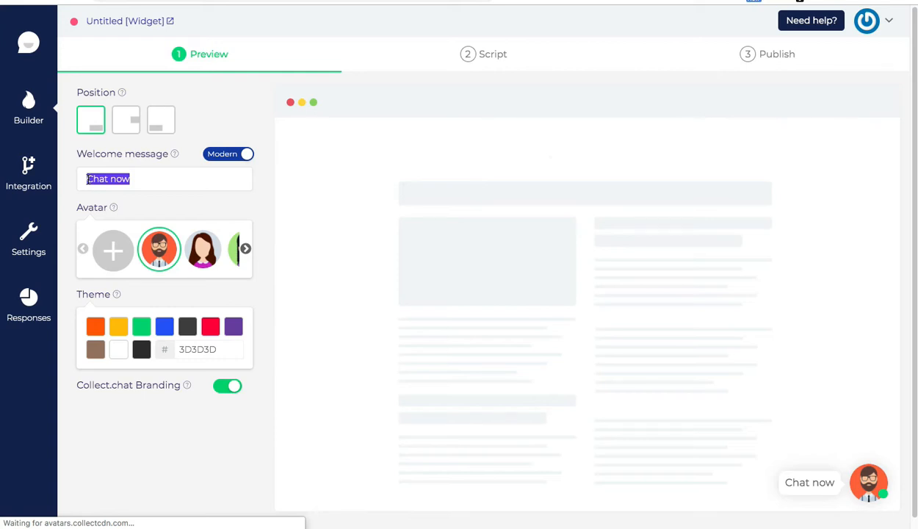
key(BackSpace)
text(Hello)
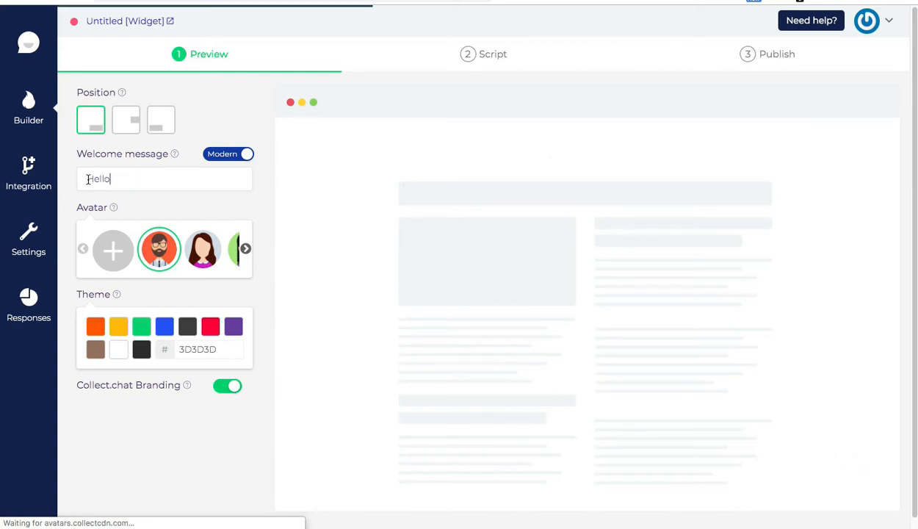
text(. How M)
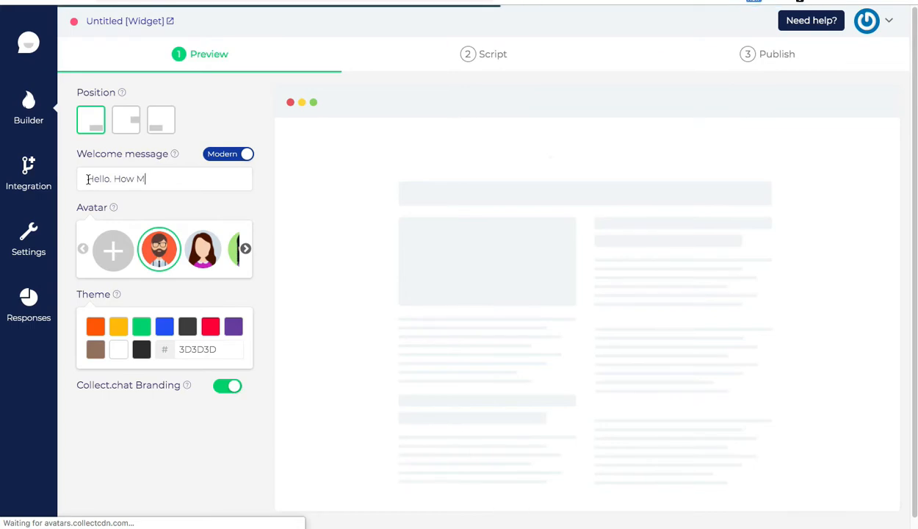
text(ay I Hel)
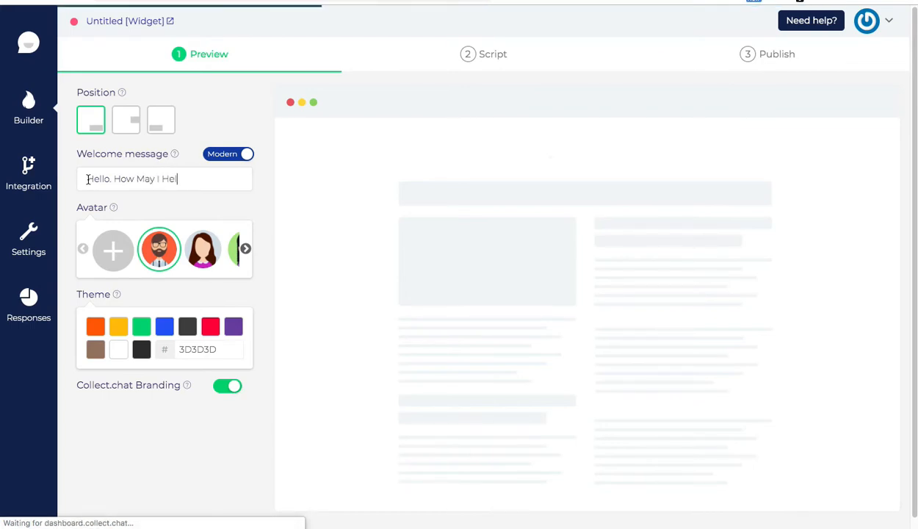
text(p You)
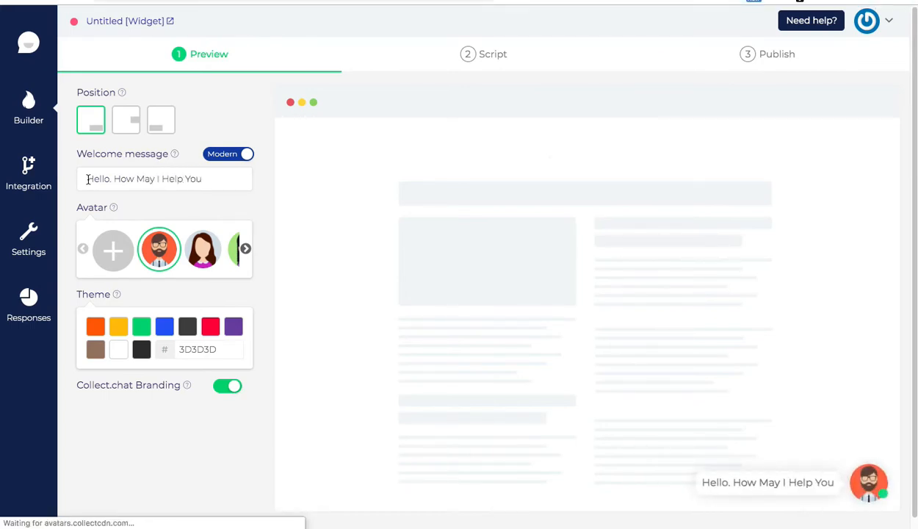
text(?)
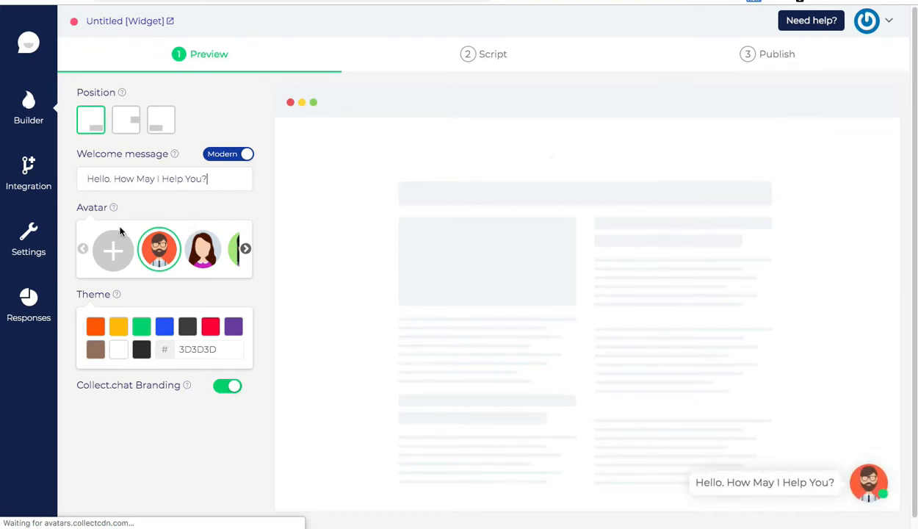
Step: Page through the avatar carousel and pick the mustached man as the bot avatar
click(246, 250)
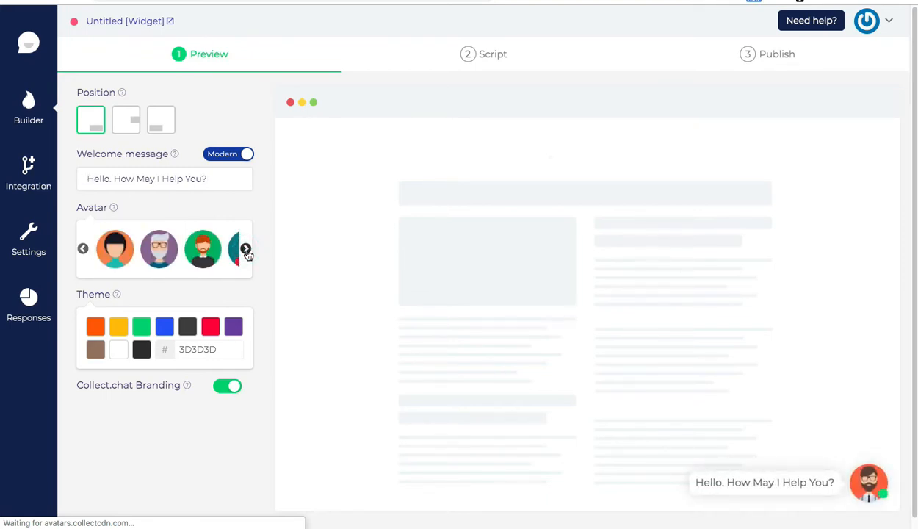
click(246, 250)
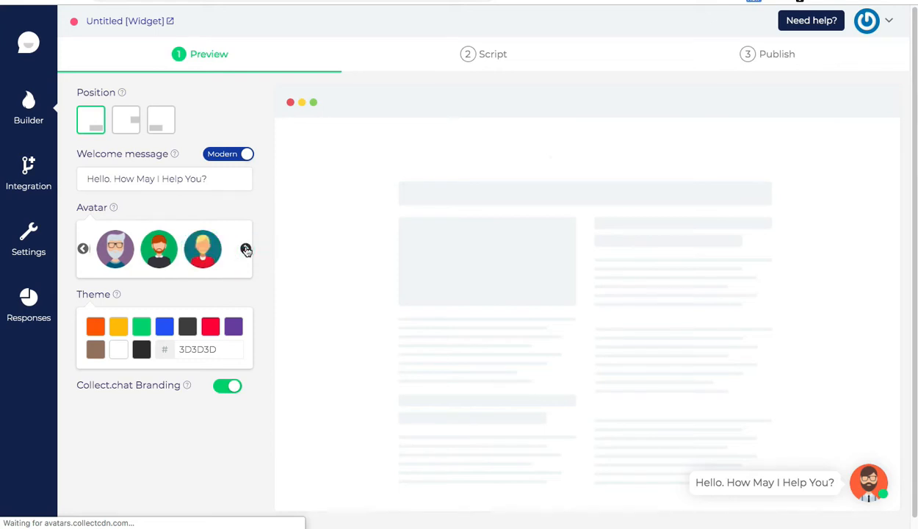
click(246, 250)
click(246, 250)
click(246, 250)
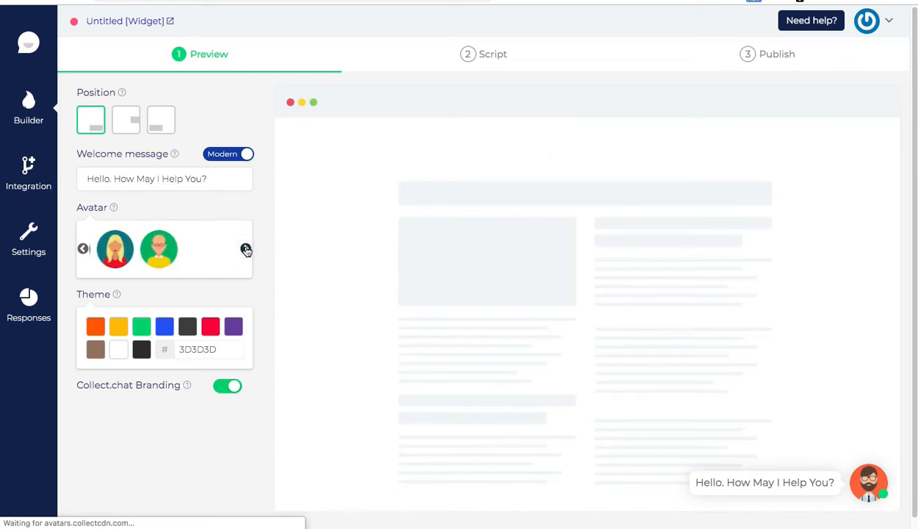
click(246, 250)
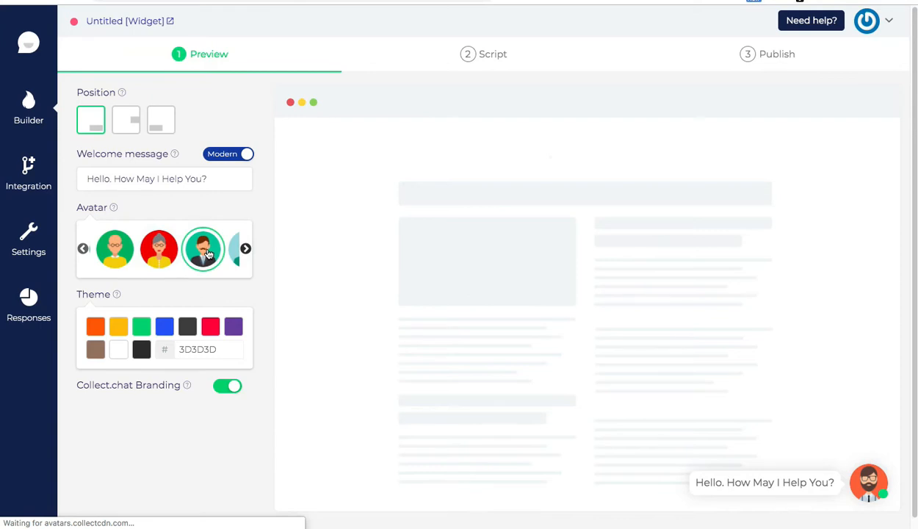
click(208, 254)
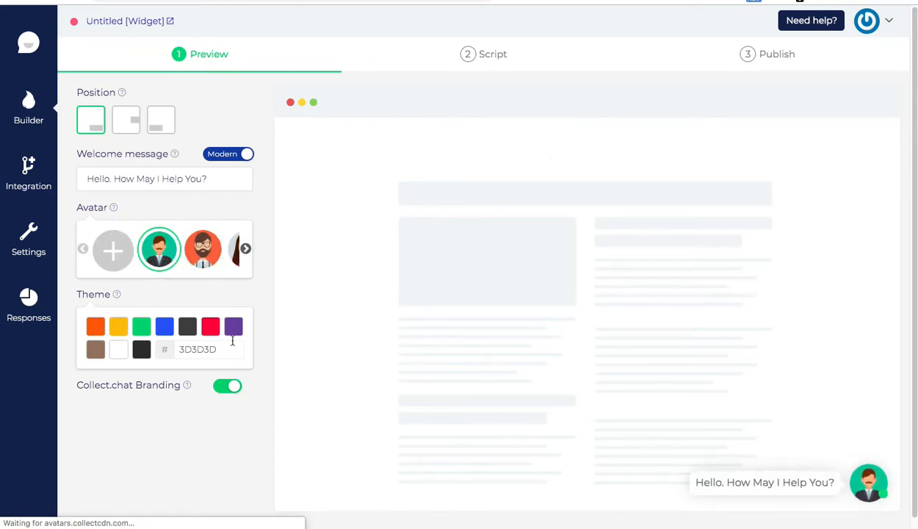
Step: Set the widget theme to orange FF6900, keeping the Modern welcome style after trying Classic
click(98, 329)
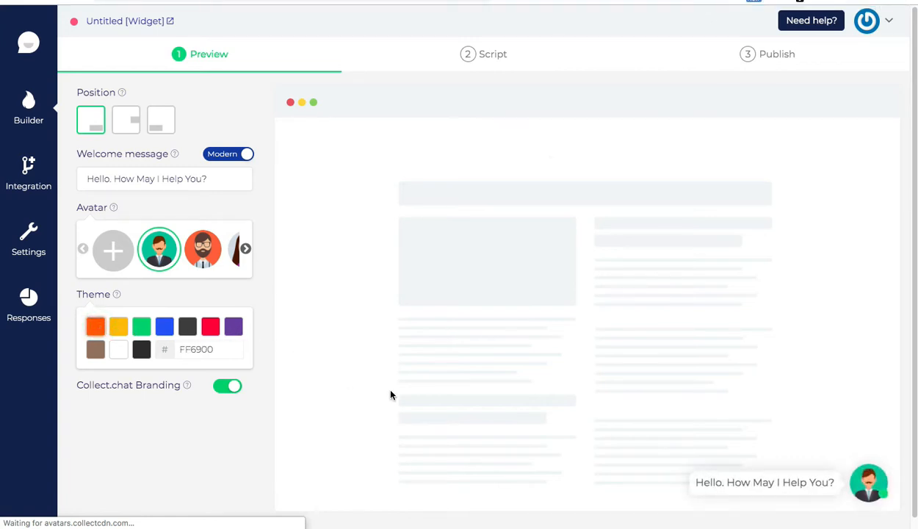
click(224, 155)
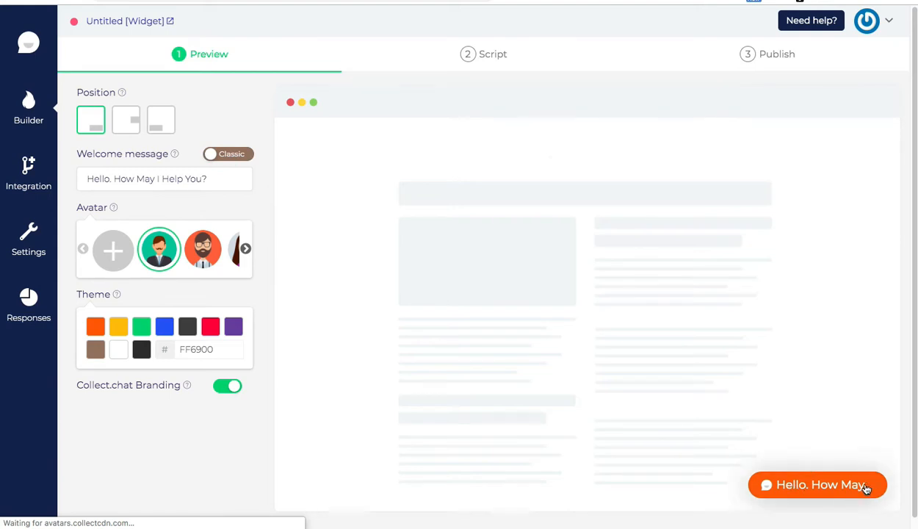
click(237, 156)
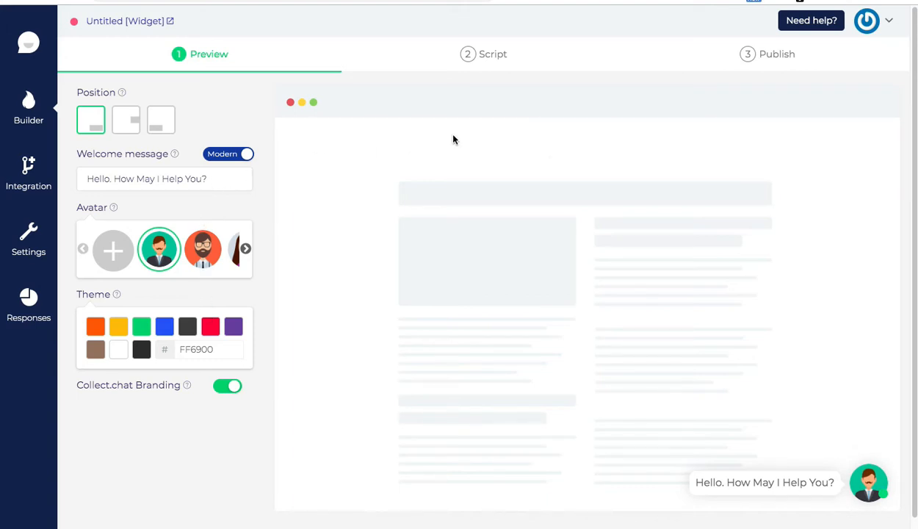
click(493, 55)
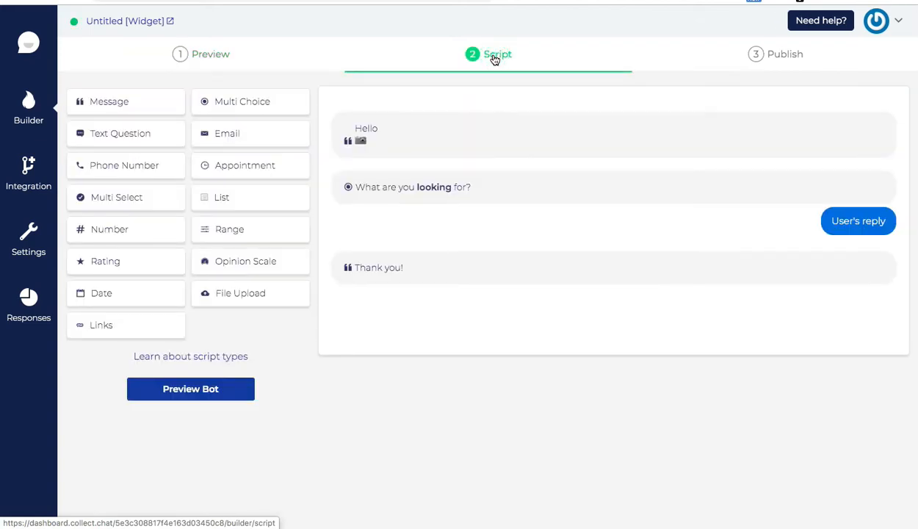
mouse_move(382, 137)
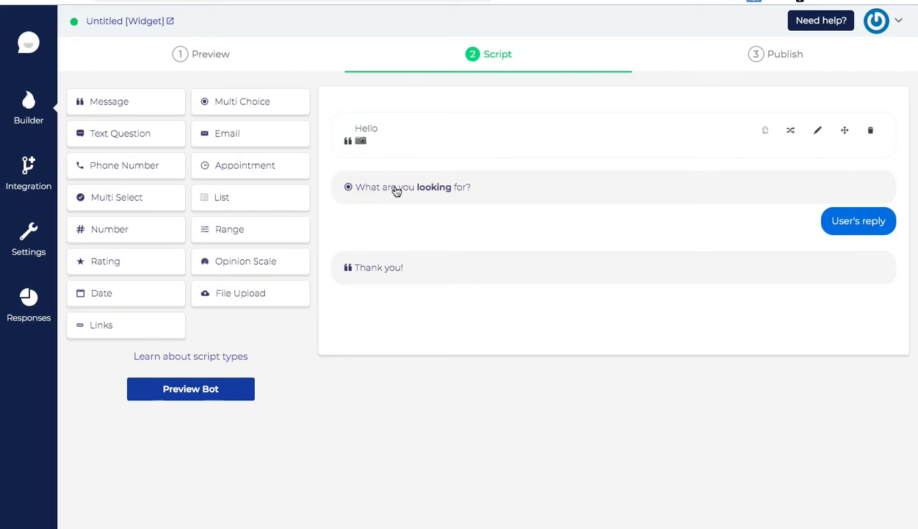
mouse_move(376, 270)
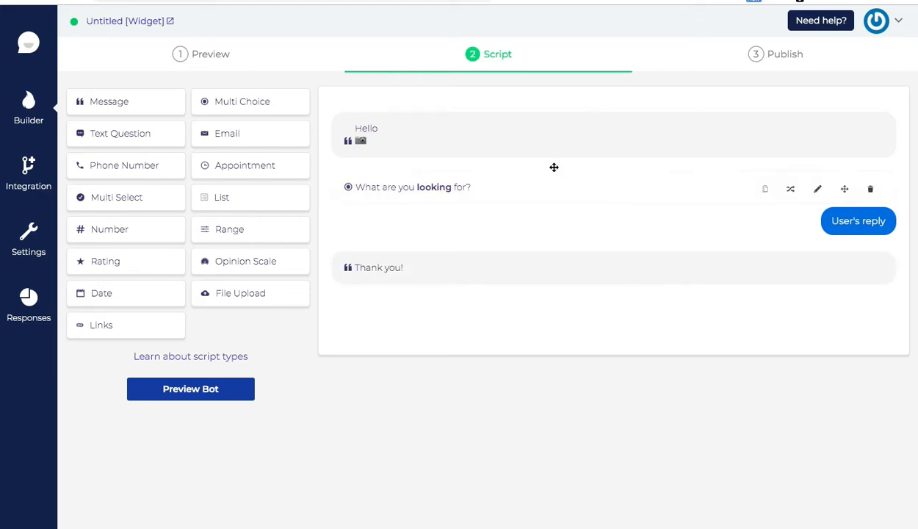
click(215, 55)
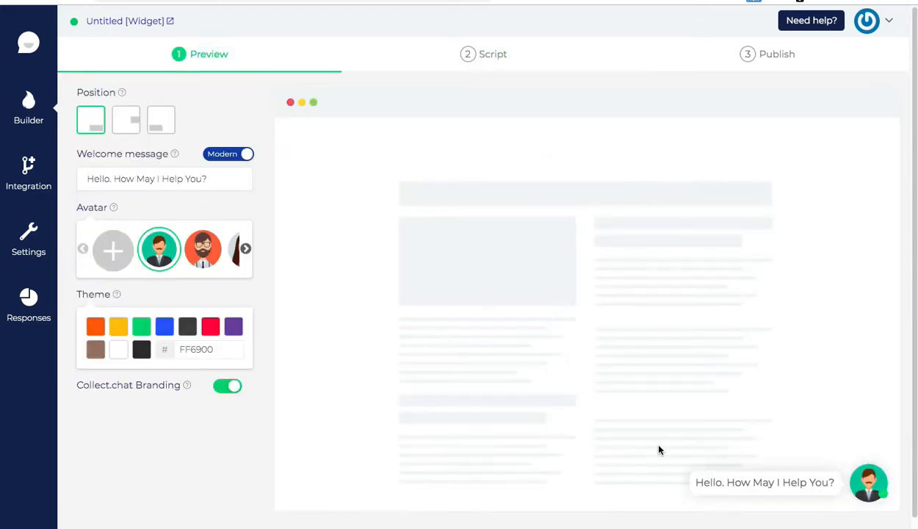
Step: Check the chat window in the preview, close it, and switch to the 2 Script step
click(870, 483)
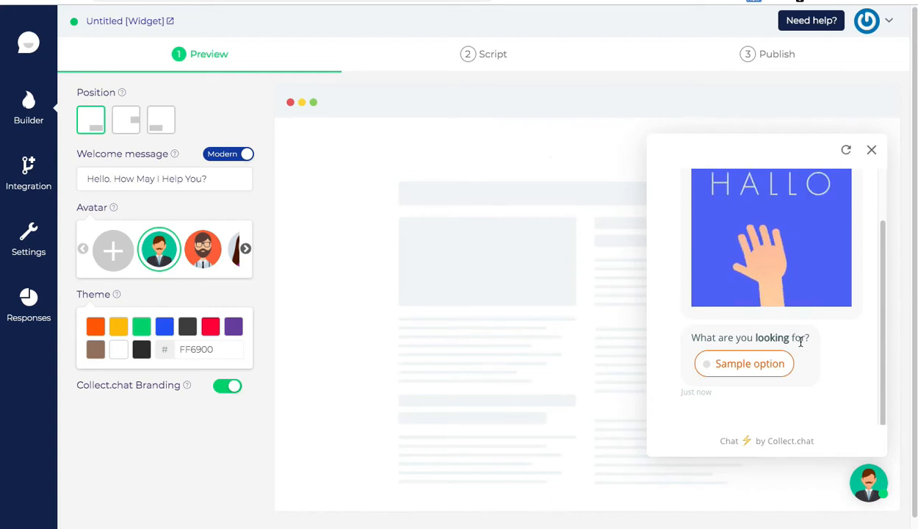
click(872, 152)
click(493, 56)
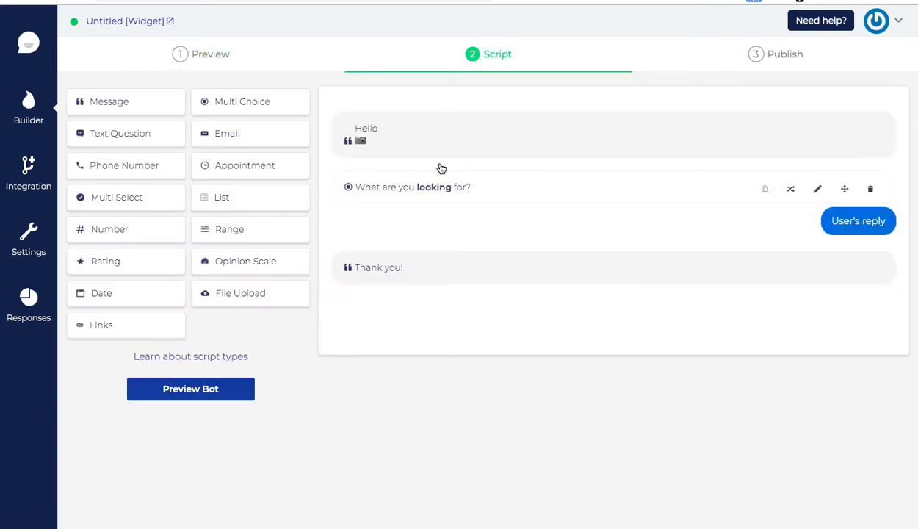
Step: Edit the Hello script message to read 'Hello. How May I Help You?' and save it
click(379, 136)
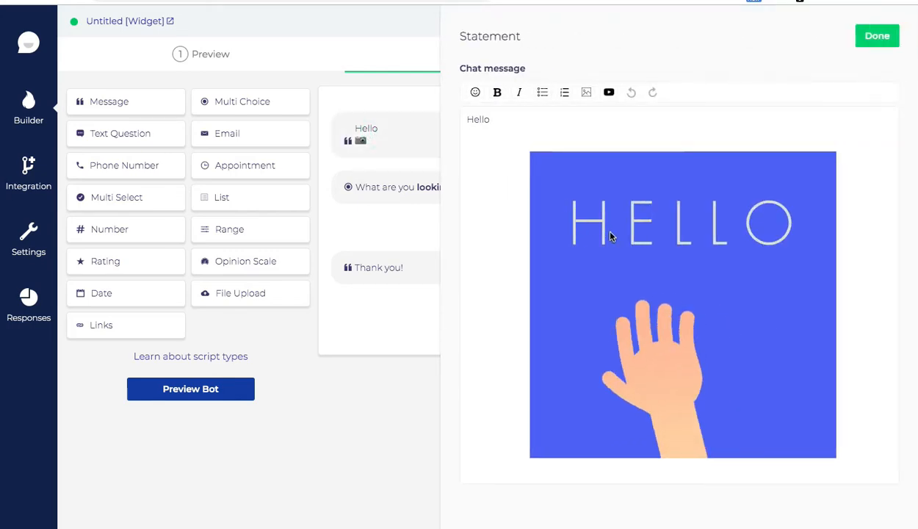
double_click(478, 119)
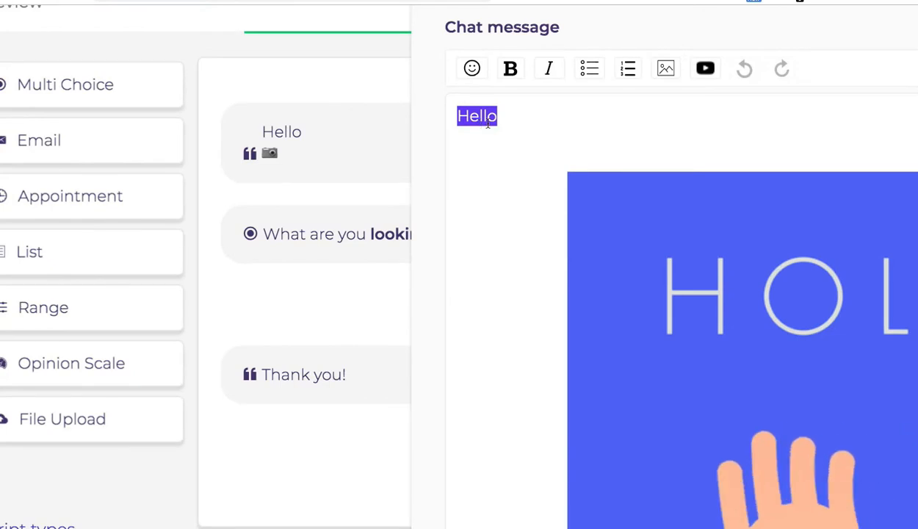
click(497, 122)
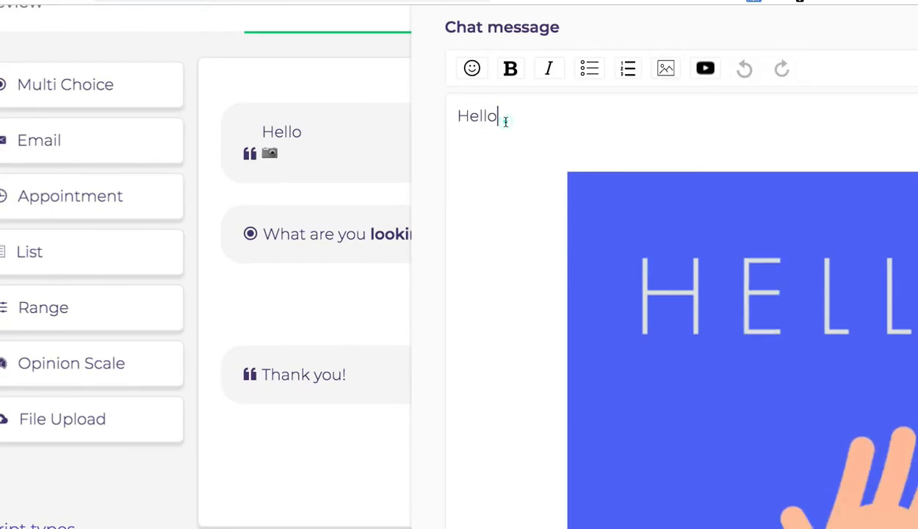
text(.)
text(ow Y)
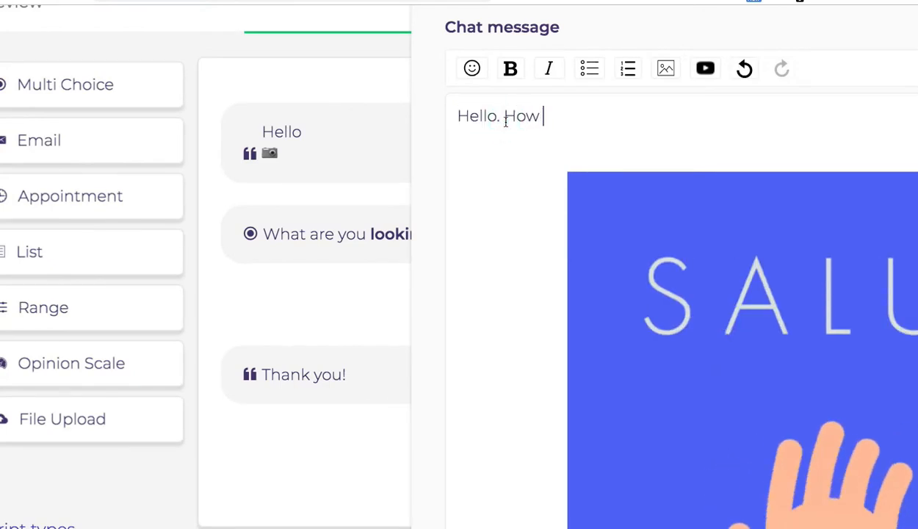
key(BackSpace)
key(BackSpace)
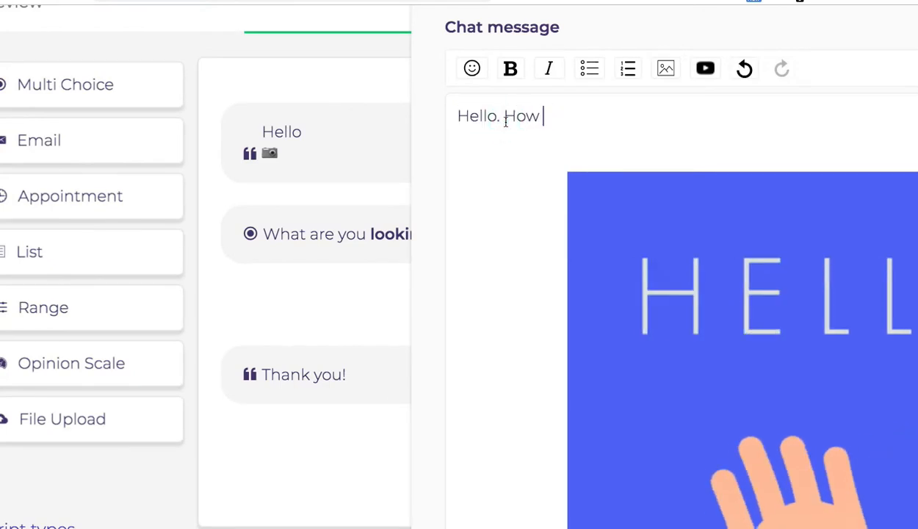
text(May I Help You)
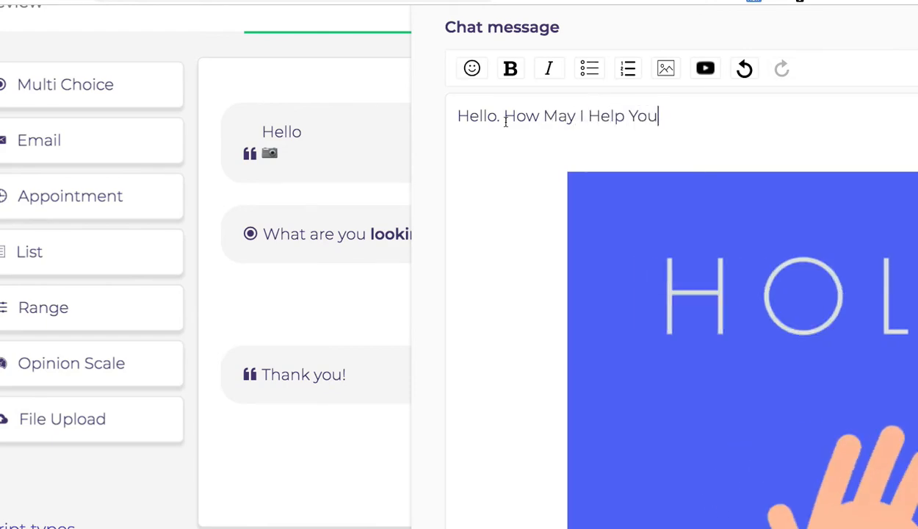
text(?)
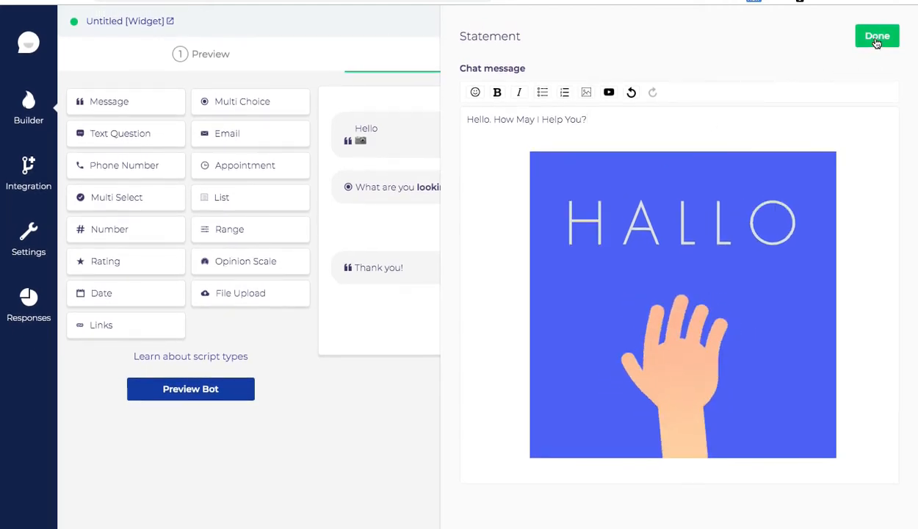
click(878, 44)
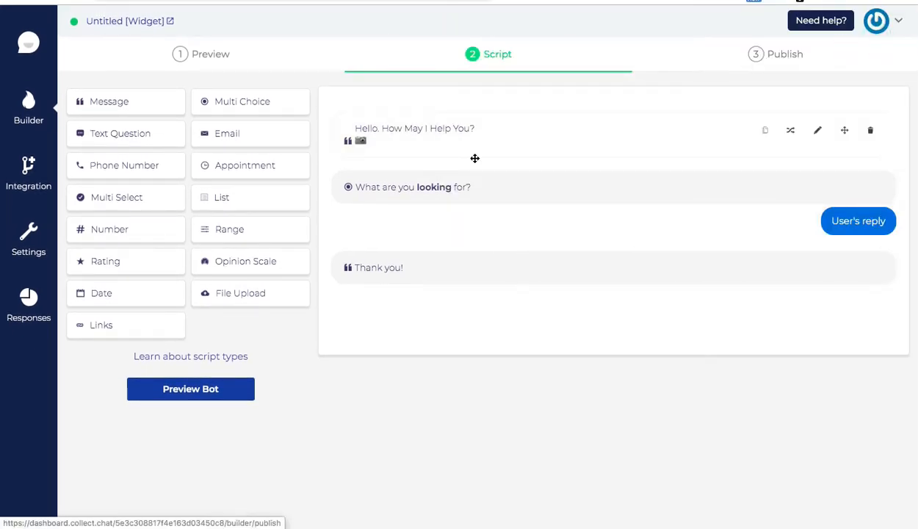
Step: Open the 'Learn about script types' help guide below the script type buttons
mouse_move(389, 195)
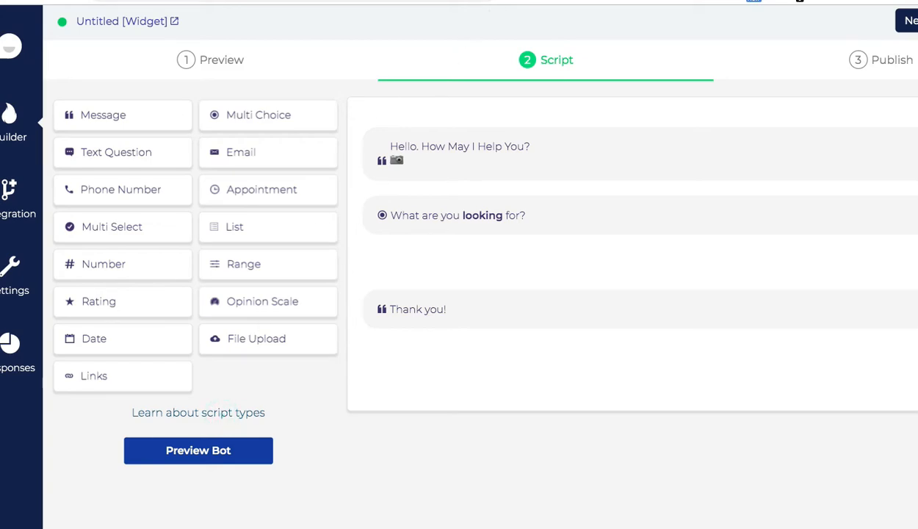
click(217, 413)
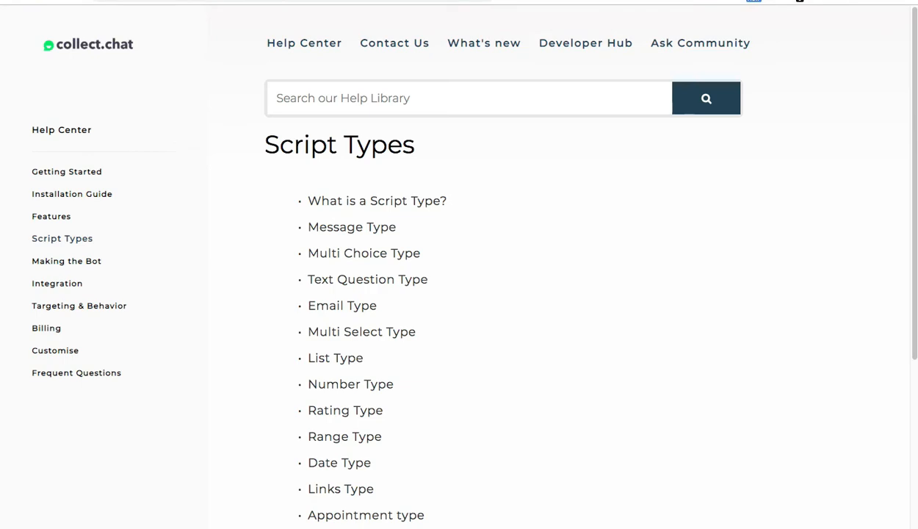
Step: Scroll the Script Types help page, glance back at the bot builder, then return
scroll(353, 319, down, 5)
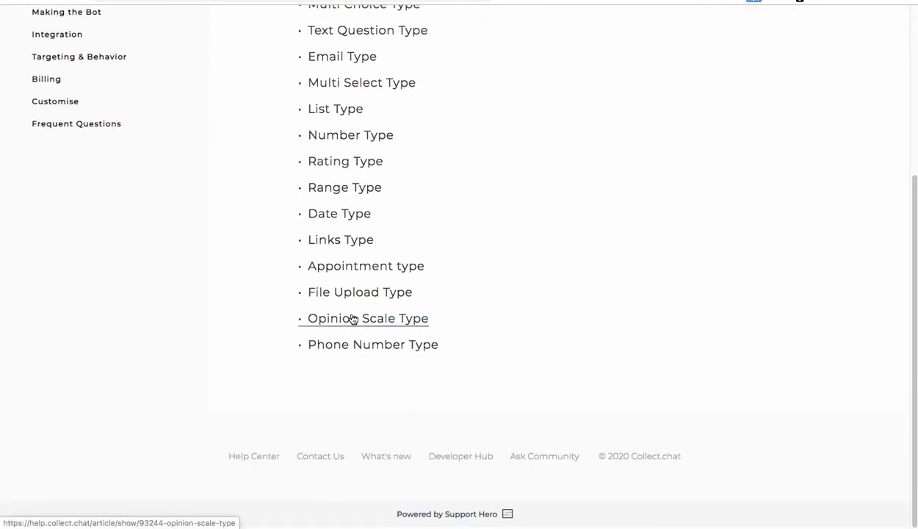
scroll(353, 319, up, 4)
scroll(352, 319, up, 1)
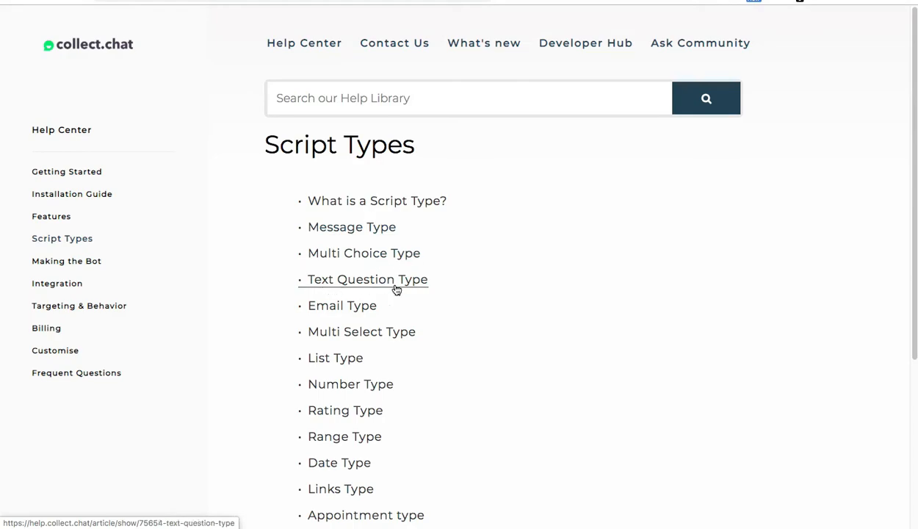
click(455, 2)
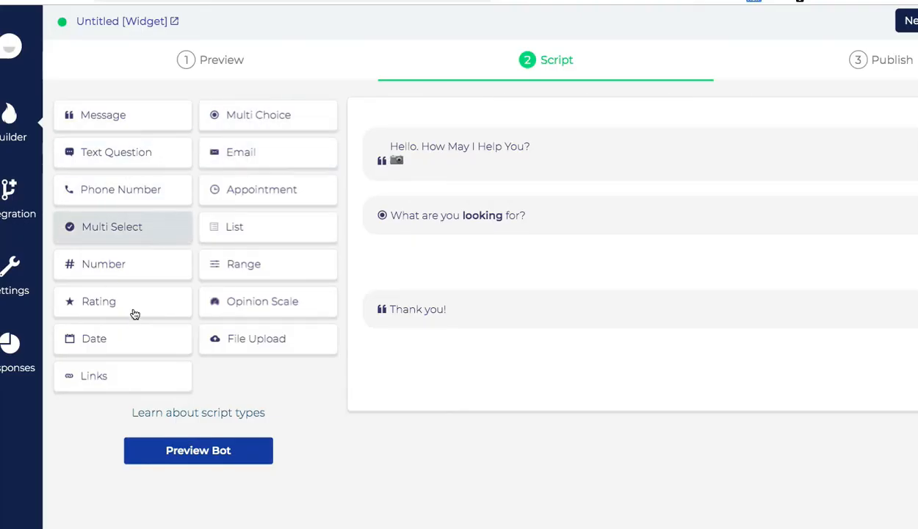
click(514, 1)
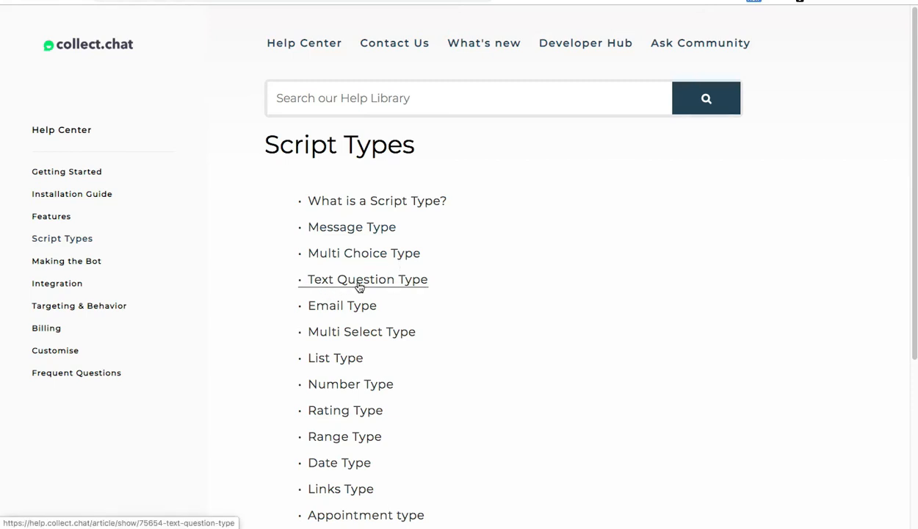
Step: Open the Text Question Type article and read through it to its Related Articles
click(404, 283)
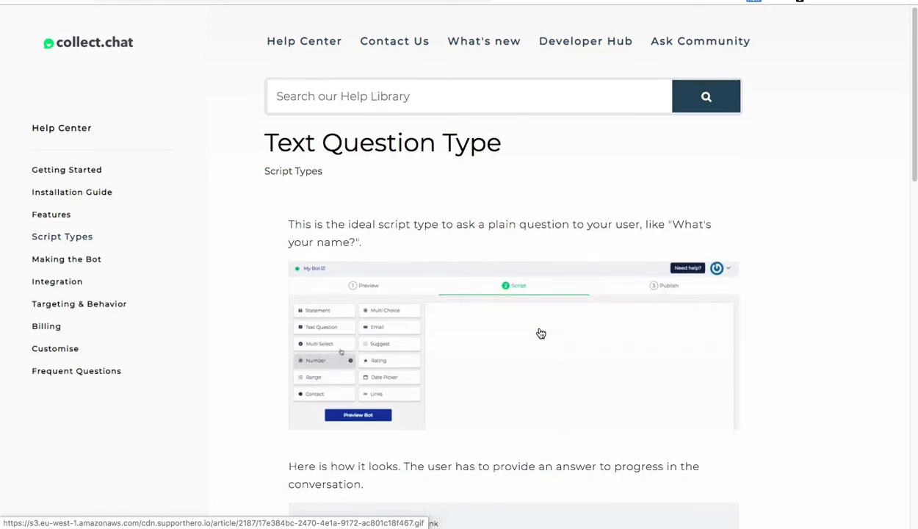
scroll(540, 333, down, 1)
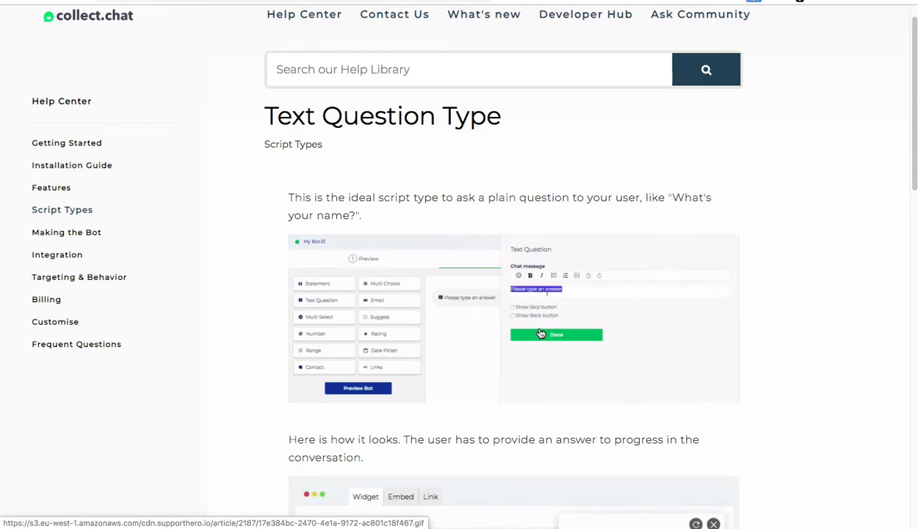
scroll(541, 334, up, 5)
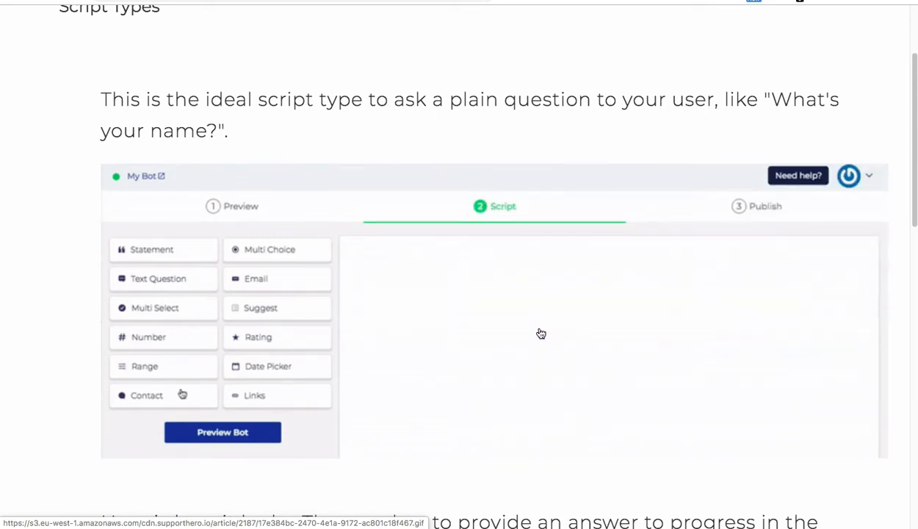
scroll(541, 333, down, 3)
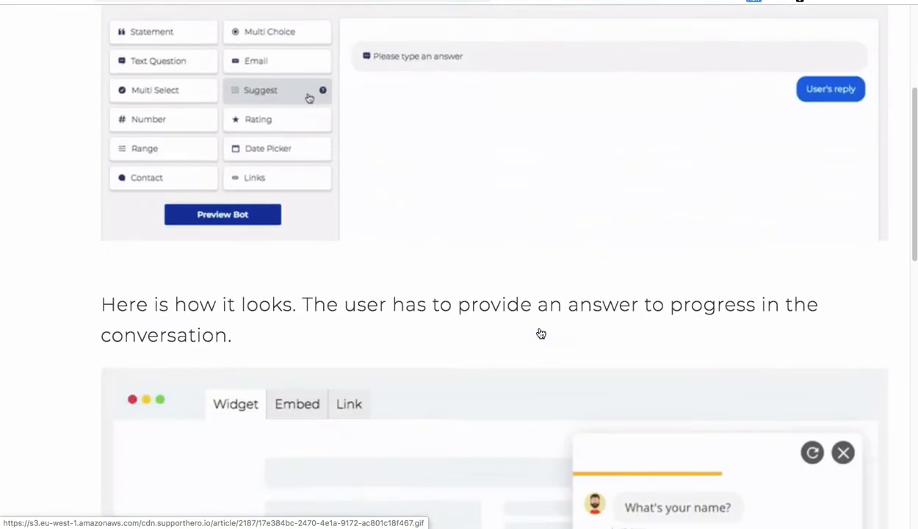
scroll(540, 333, down, 4)
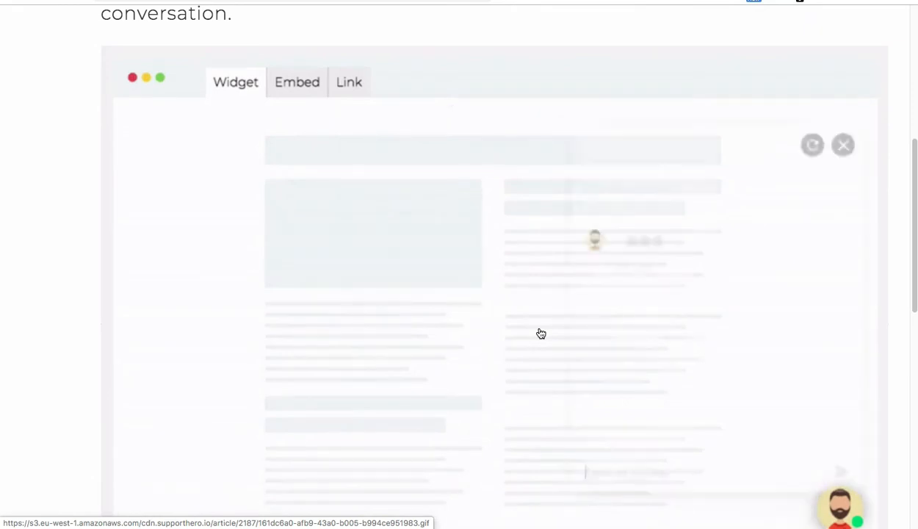
scroll(541, 333, down, 1)
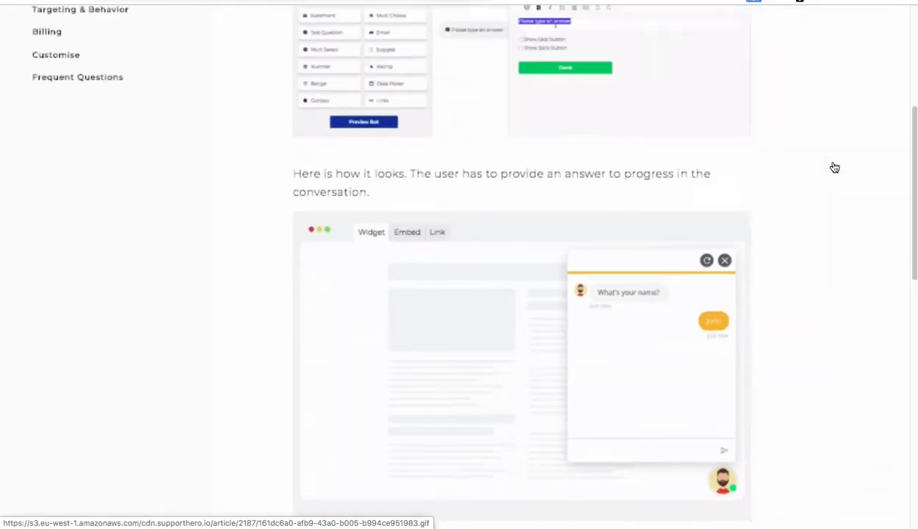
scroll(661, 147, up, 1)
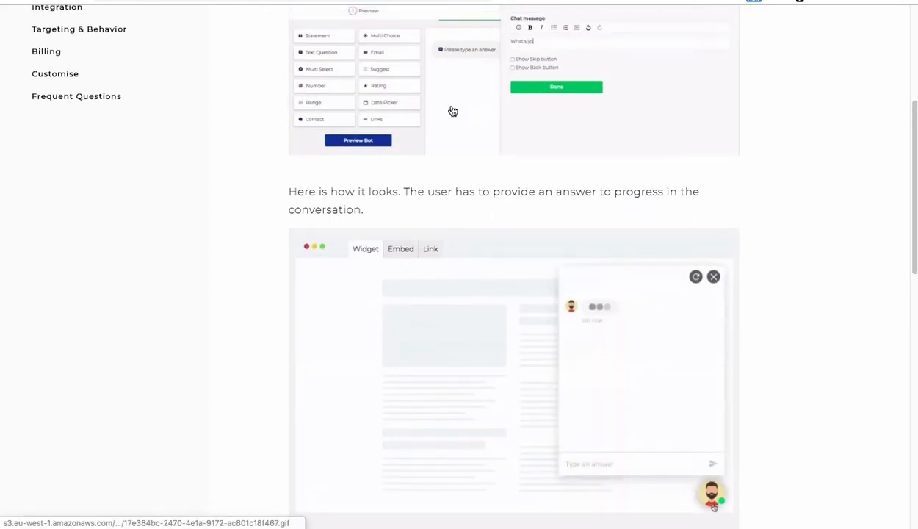
scroll(454, 111, up, 5)
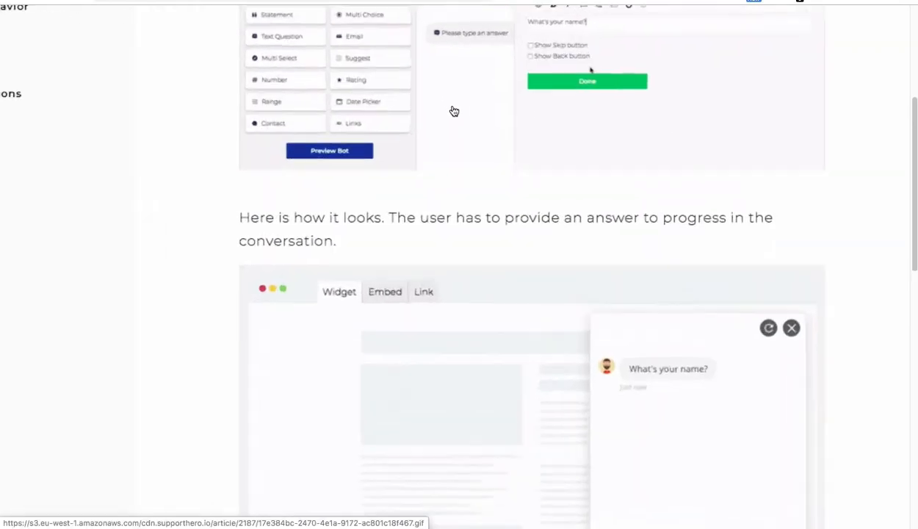
scroll(453, 111, up, 3)
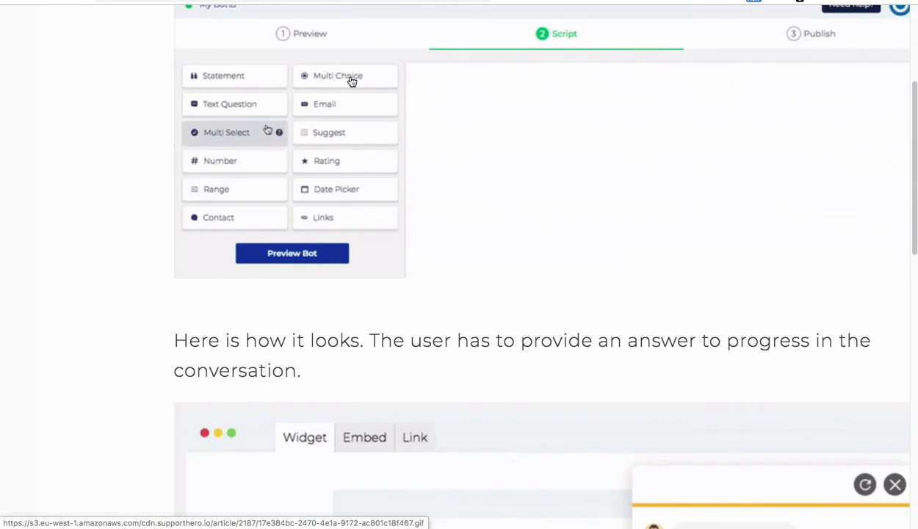
scroll(353, 82, up, 6)
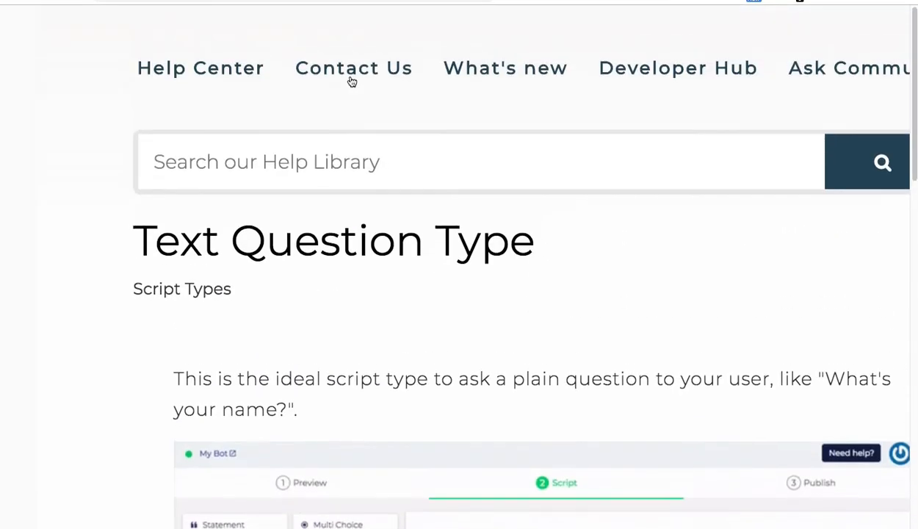
scroll(352, 81, down, 5)
scroll(390, 280, down, 15)
scroll(389, 281, up, 3)
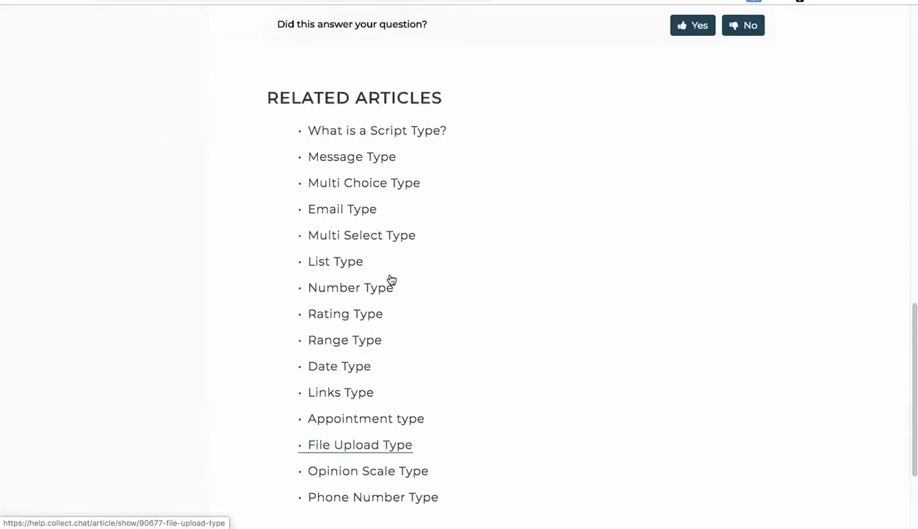
ctrl+scroll(335, 182, up, 5)
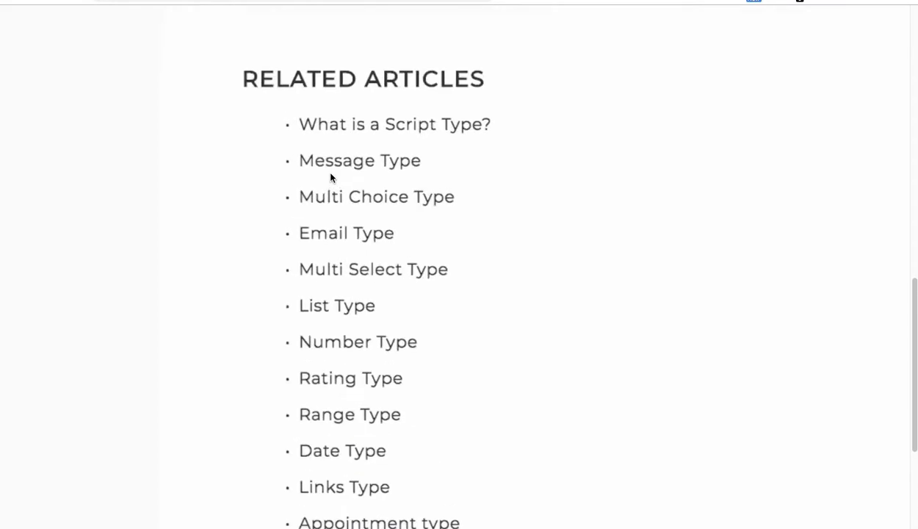
Step: Read the Multi Choice Type article and its demo GIFs, then return to the bot builder tab
click(390, 201)
ctrl+scroll(634, 225, down, 5)
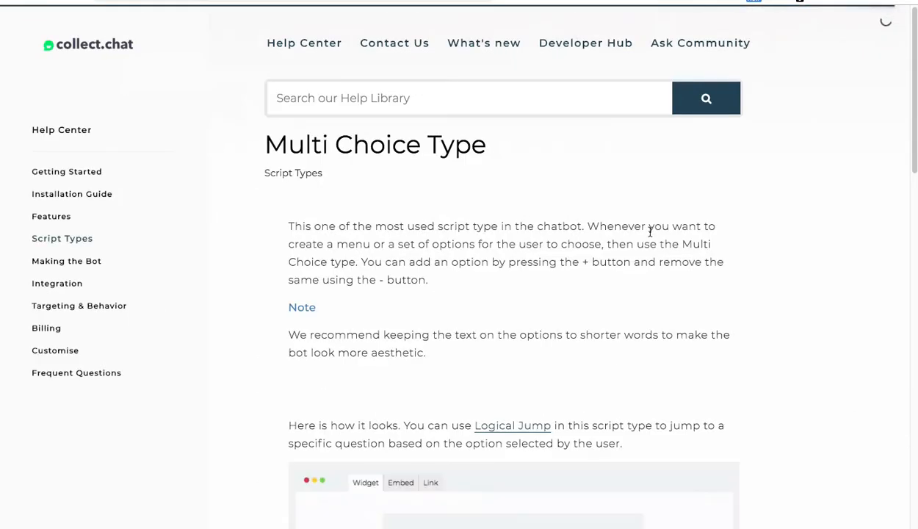
scroll(650, 232, down, 3)
ctrl+scroll(535, 273, up, 5)
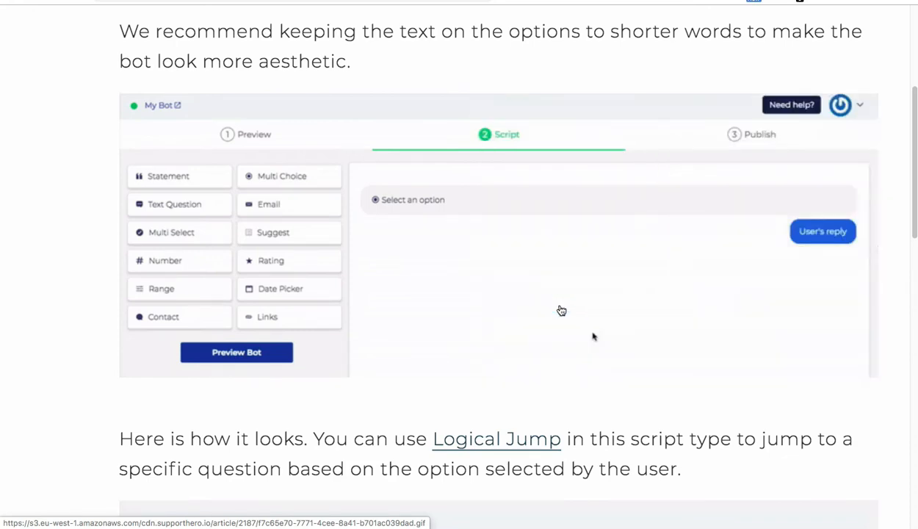
scroll(562, 309, down, 2)
scroll(562, 310, down, 10)
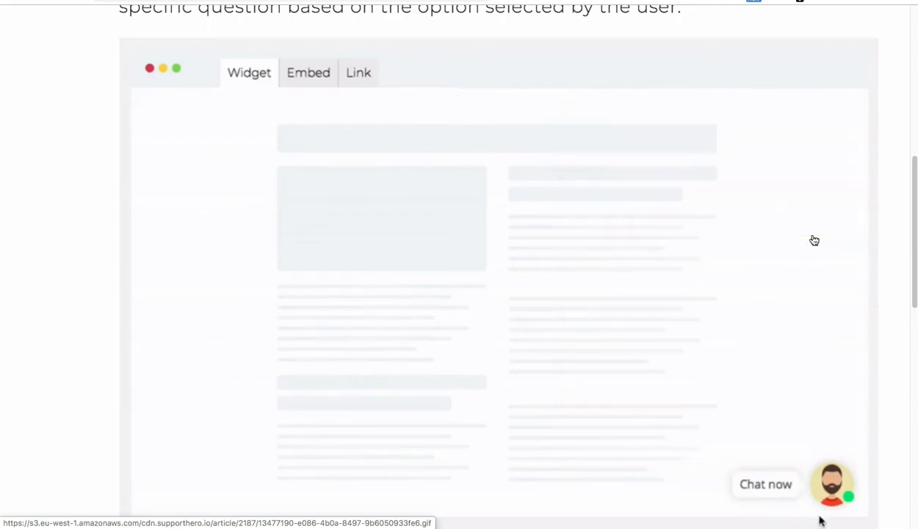
scroll(814, 240, down, 2)
scroll(814, 240, up, 7)
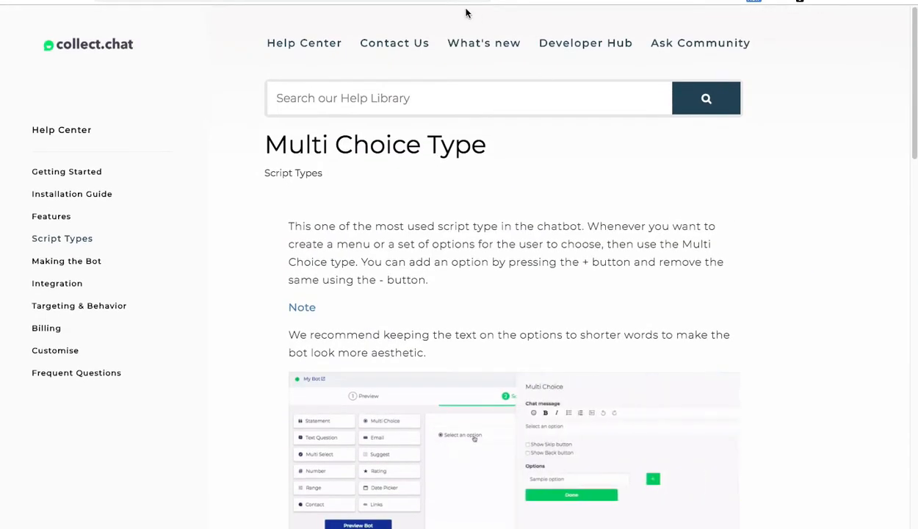
click(434, 0)
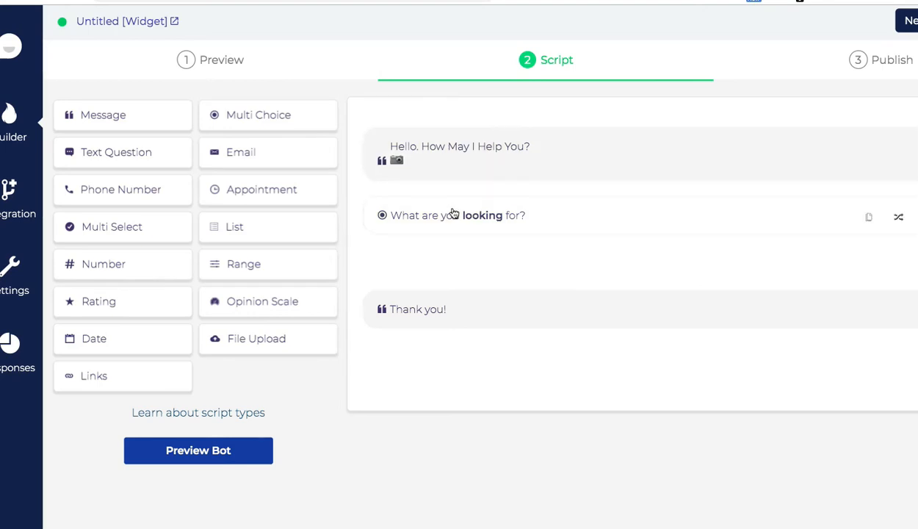
Step: Edit the Multi Choice step's question to 'Which Course are you interested in?'
scroll(448, 215, right, 2)
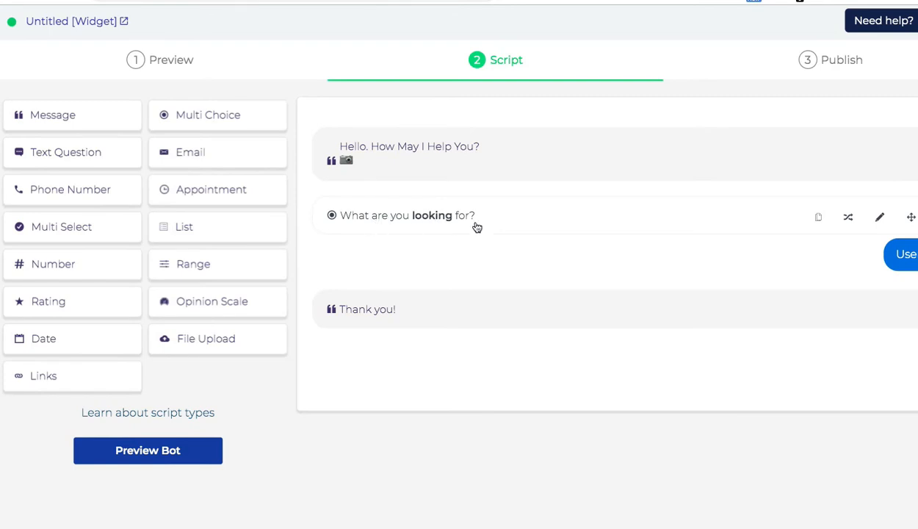
click(881, 218)
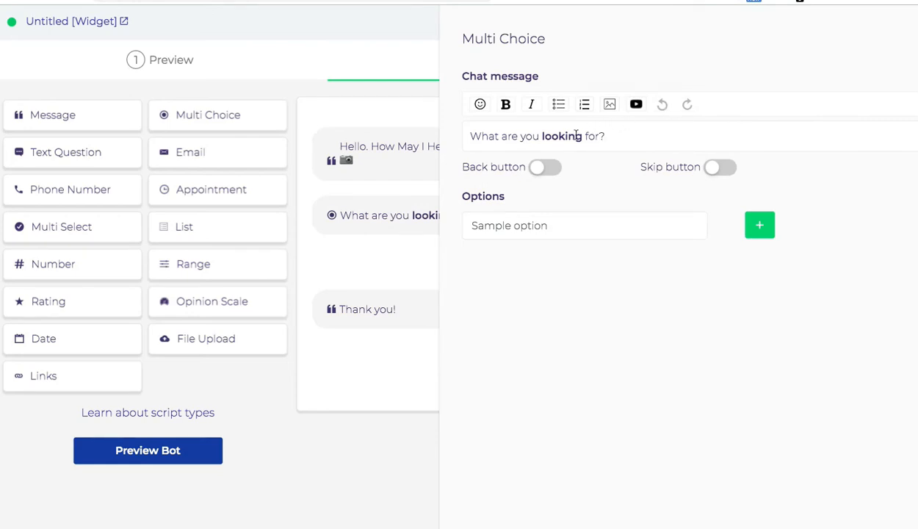
triple_click(539, 136)
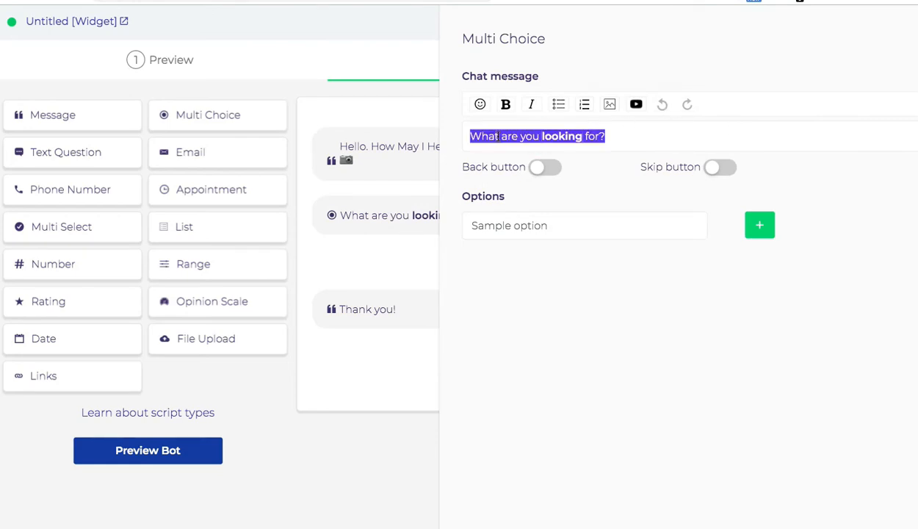
text(Wh)
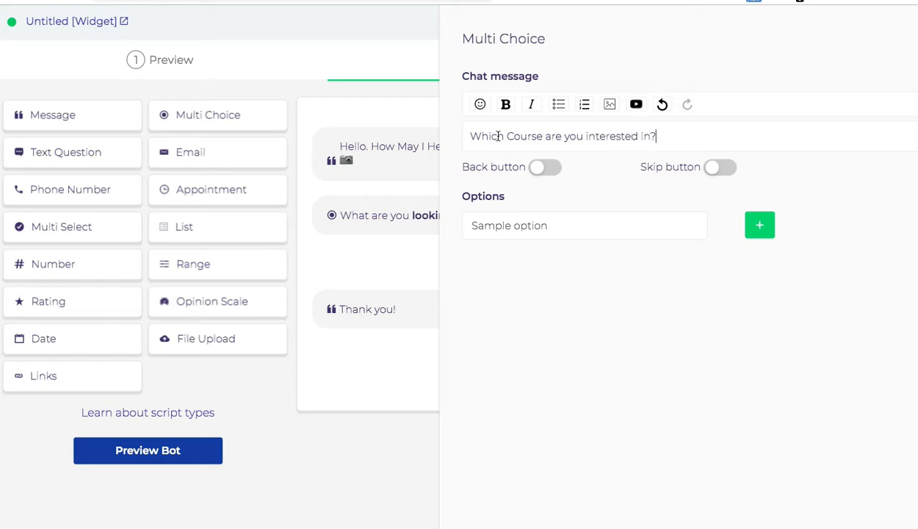
Step: Rename the first option from 'Sample option' to 'Basic Digital Marketing Course'
click(543, 227)
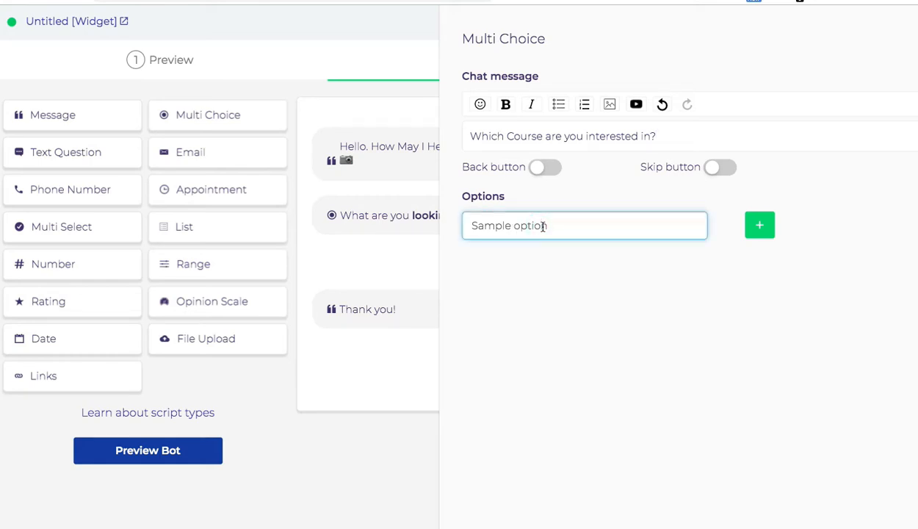
text(s)
key(ctrl+a)
text(Basic Digital Makr)
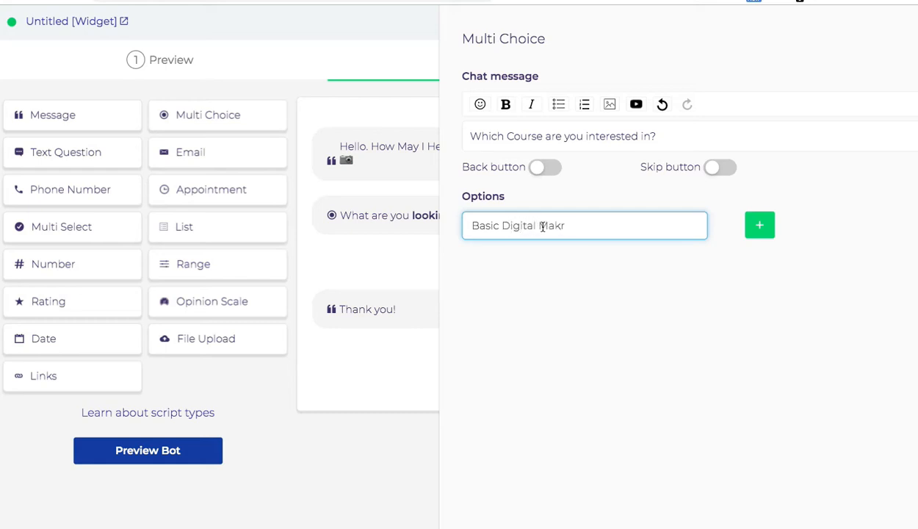
key(BackSpace)
key(BackSpace)
text(rketing Course)
drag(502, 225, 630, 224)
key(ctrl+c)
click(773, 269)
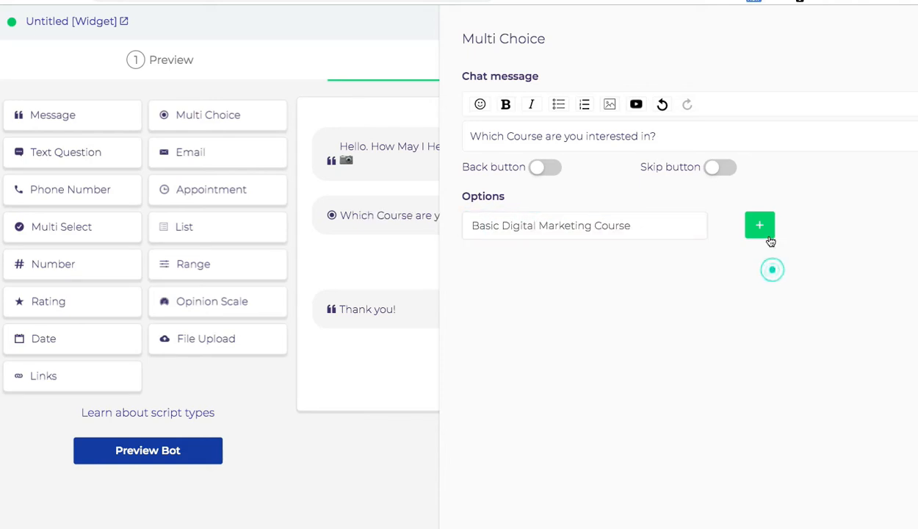
Step: Add 'Advanced Digital Marketing Course' and '{Basic + Advanced} Digital Marketing Course' options to the course question and save it
click(757, 224)
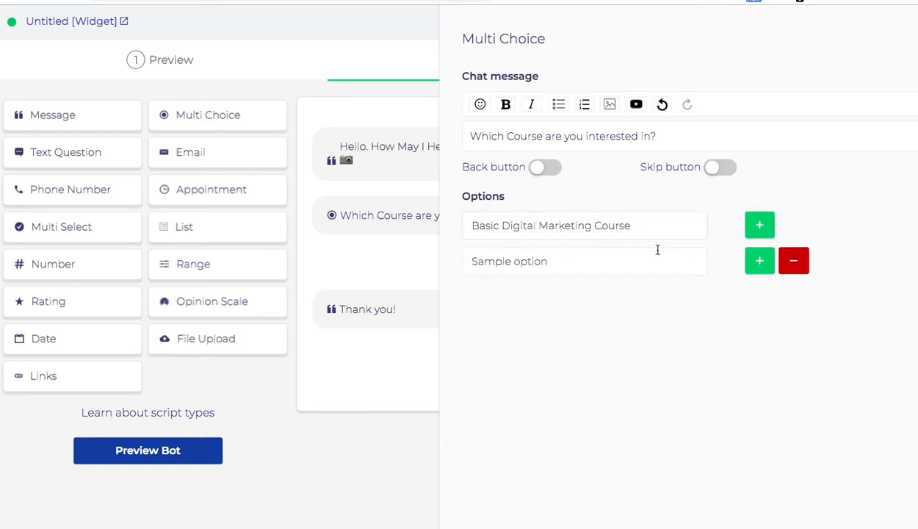
click(606, 265)
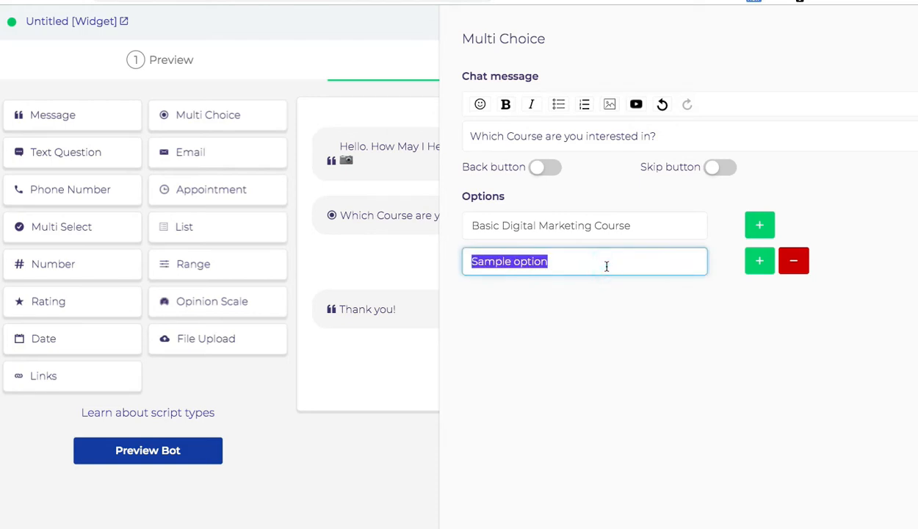
text(Advanc)
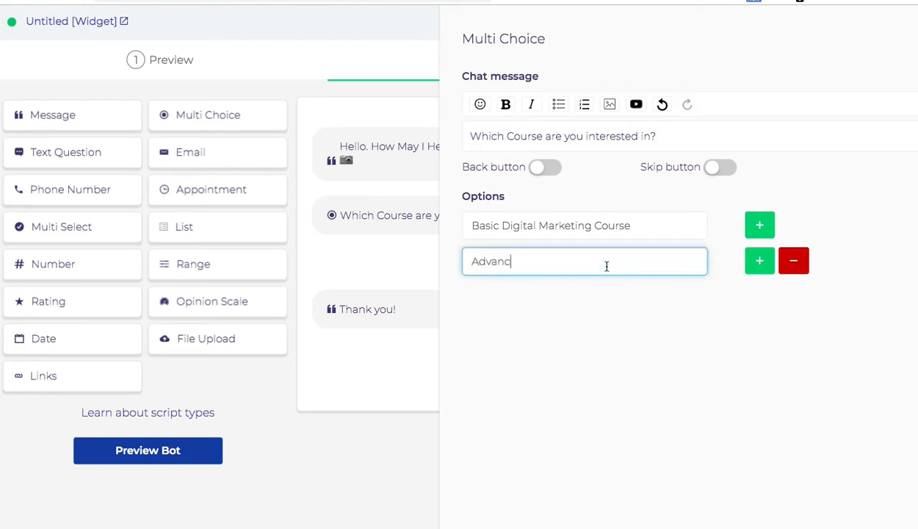
text(ed Digital Marketing Course)
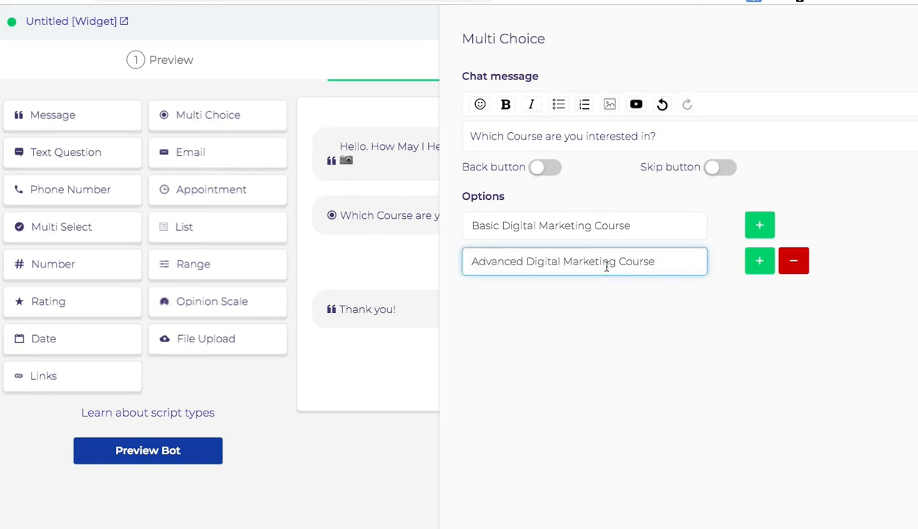
click(761, 263)
triple_click(557, 296)
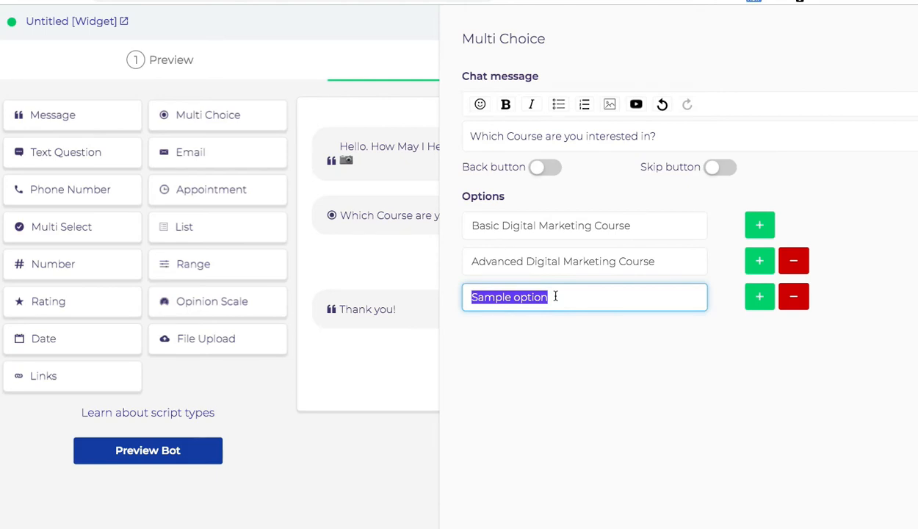
key(BackSpace)
text({)
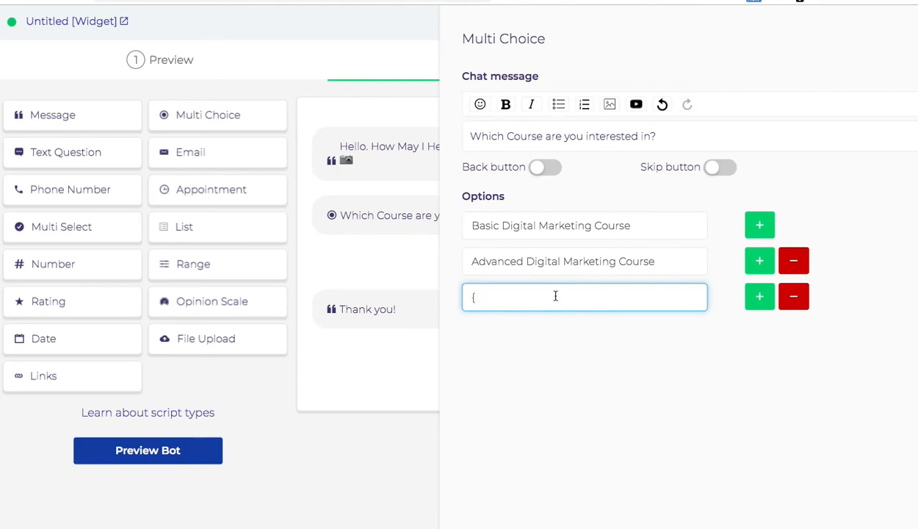
text(Basic + Advanced})
key(ctrl+v)
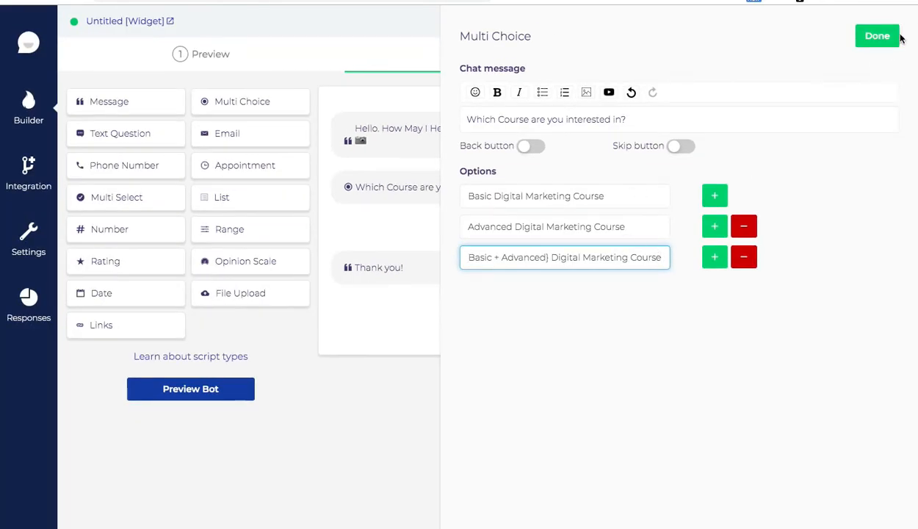
click(877, 36)
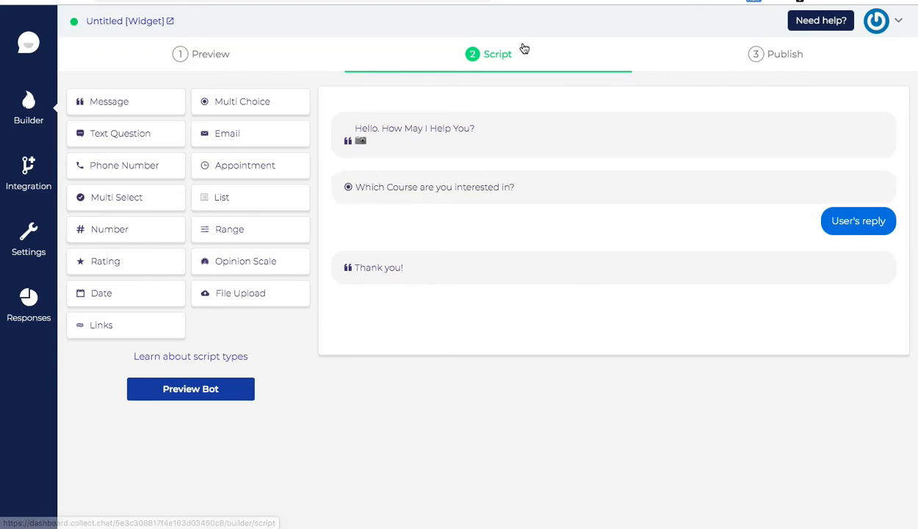
Step: Place an Email block and then a Phone Number block below the Multi Choice course step
drag(230, 134, 377, 281)
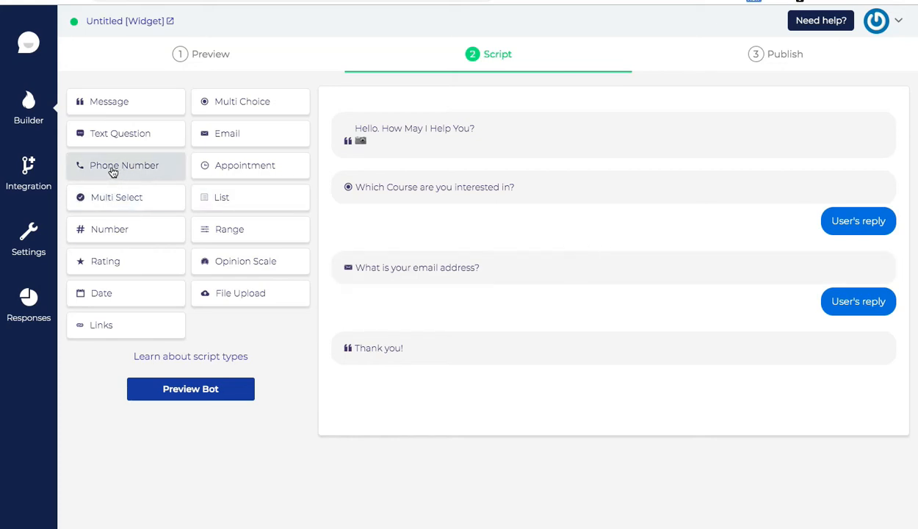
drag(136, 169, 428, 345)
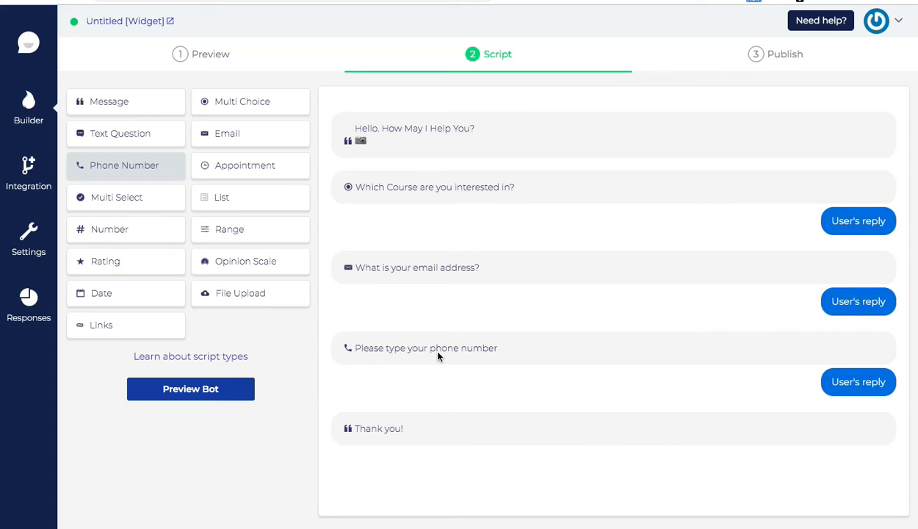
mouse_move(415, 352)
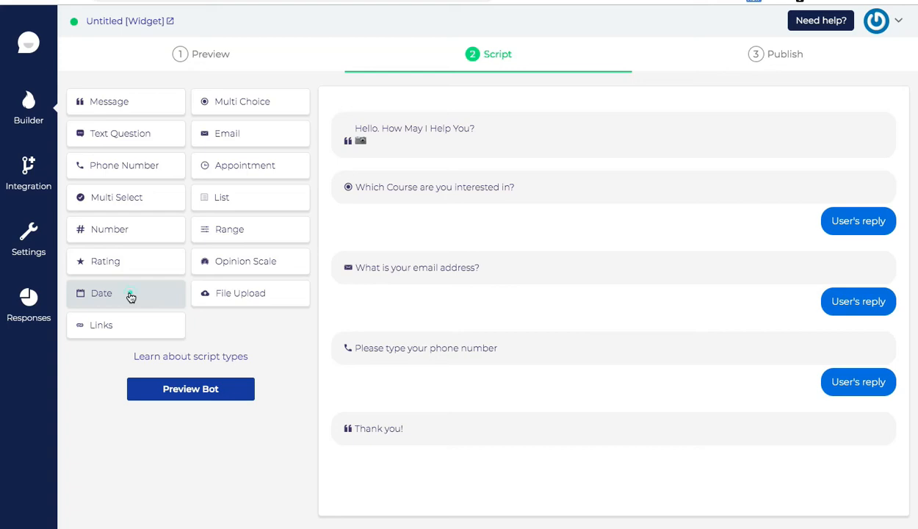
Step: Add a date step asking 'When can you visit the nearest Branch?' with Show past dates turned off
drag(130, 298, 382, 428)
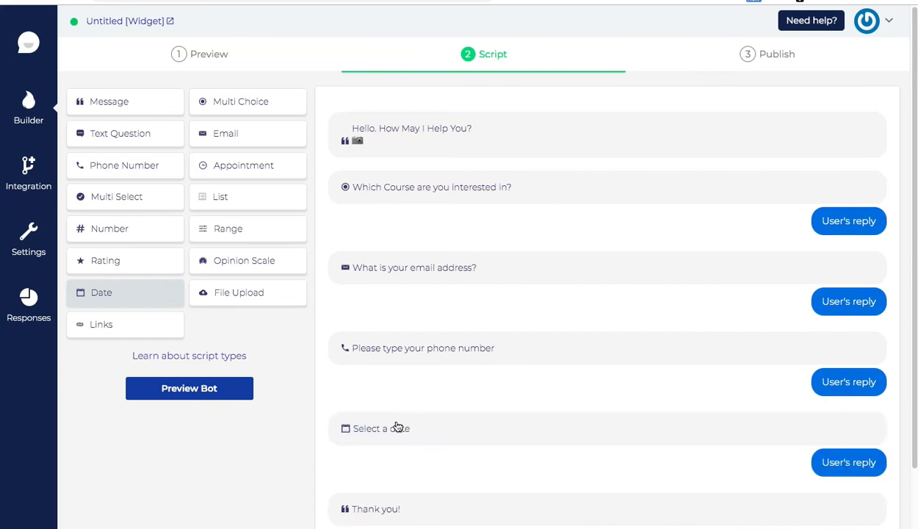
drag(110, 134, 388, 444)
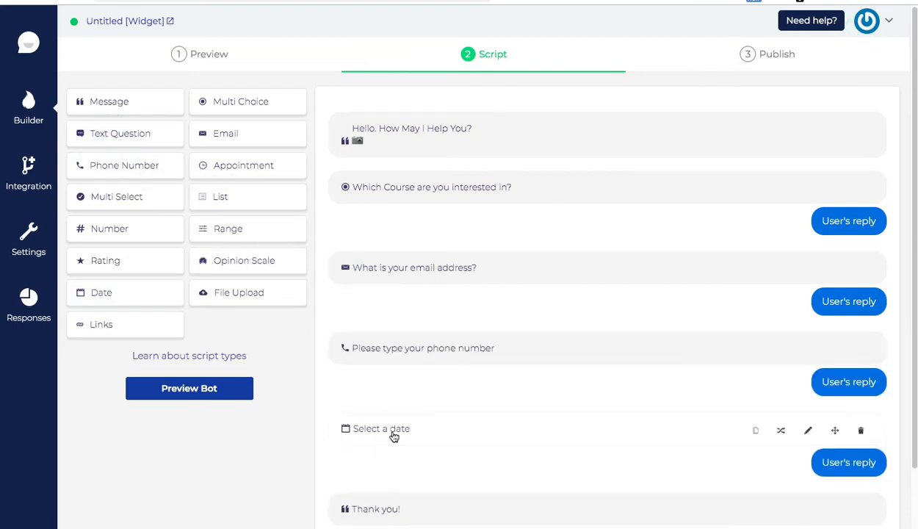
click(808, 433)
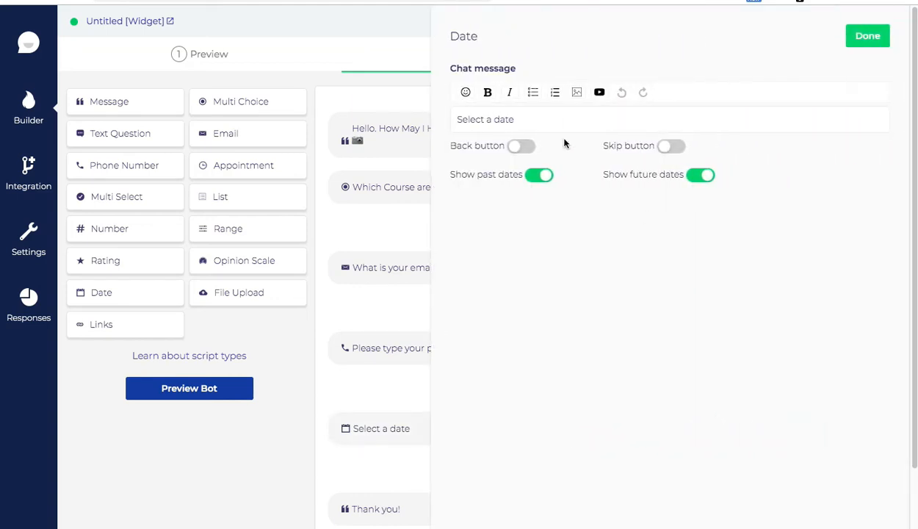
triple_click(503, 126)
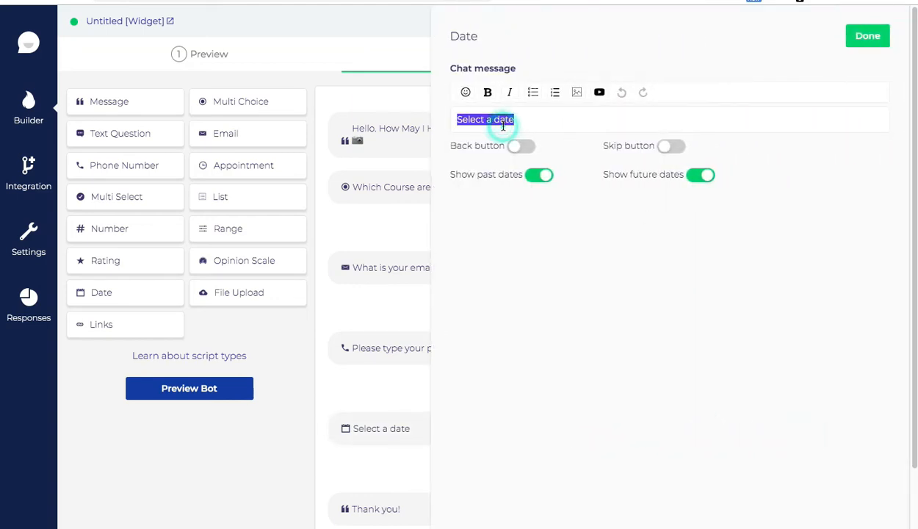
text(When can you visit the )
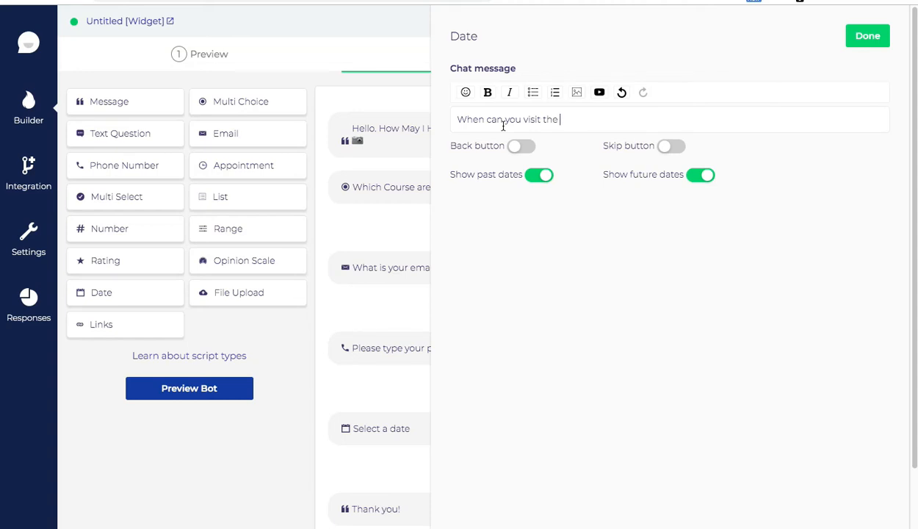
text(nearest Branch?)
click(538, 176)
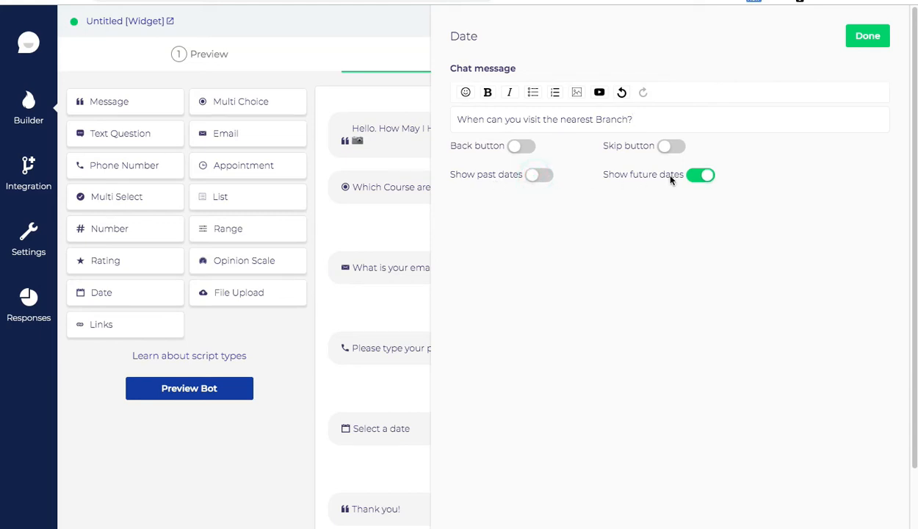
click(869, 38)
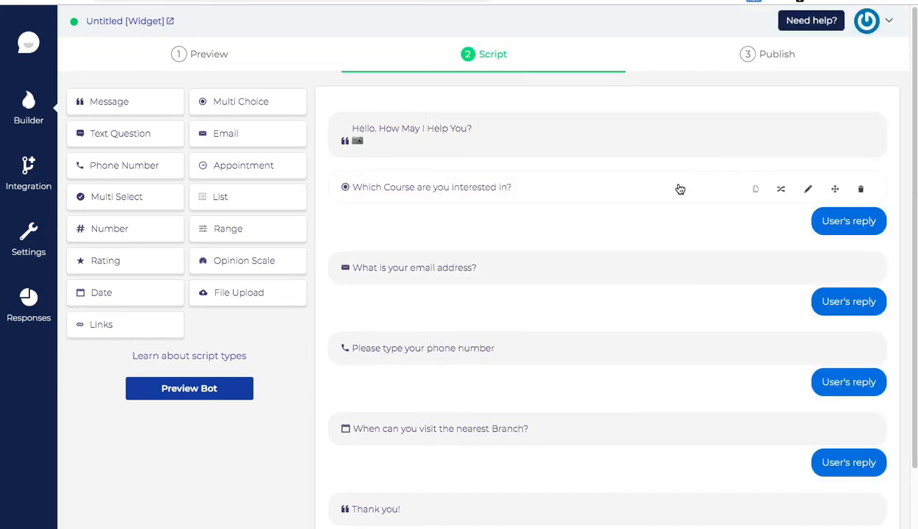
Step: In the preview chat, choose the {Basic + Advanced} course and send a test email address
click(213, 55)
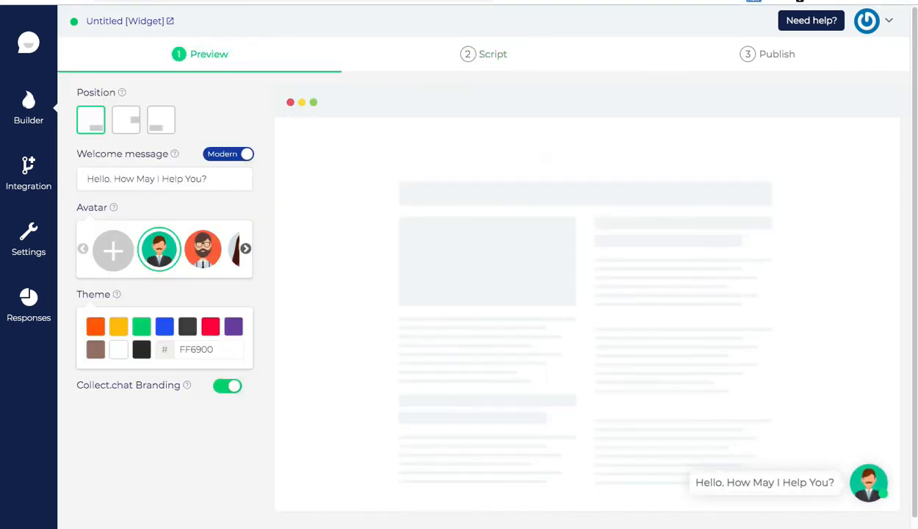
click(873, 487)
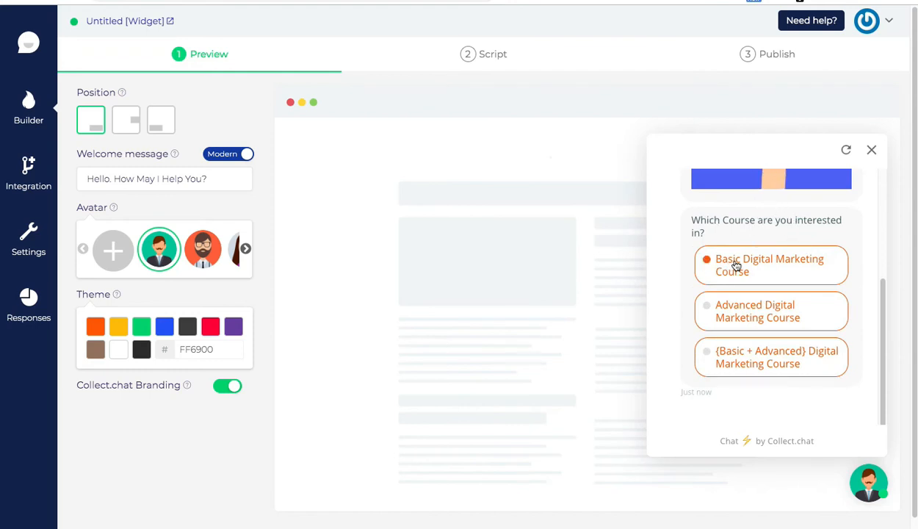
click(733, 354)
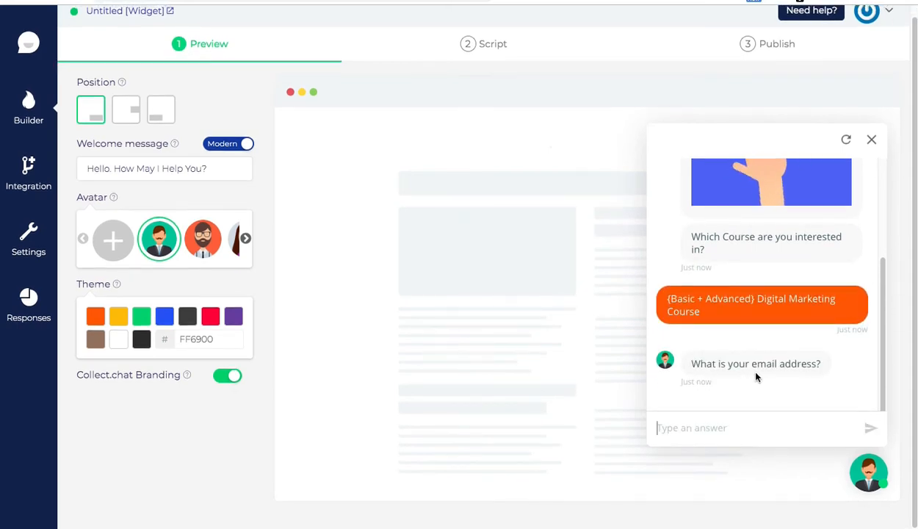
click(766, 424)
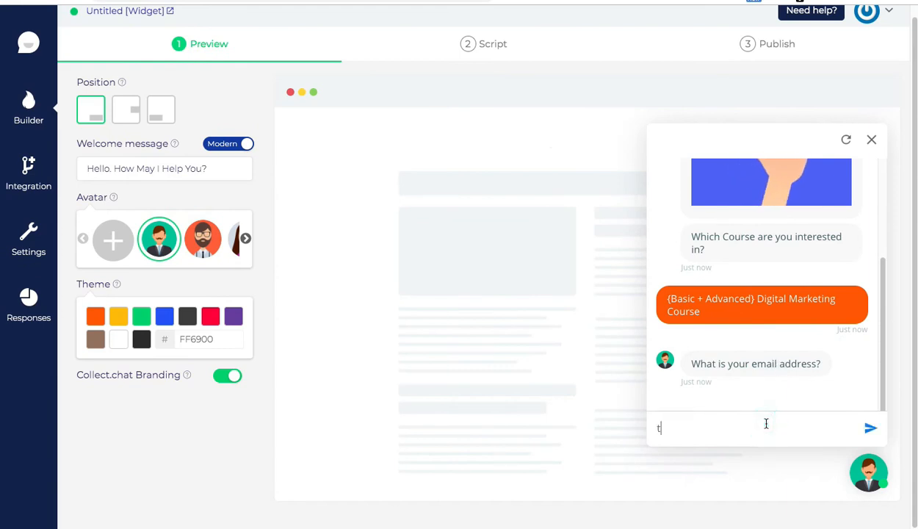
text(test@g)
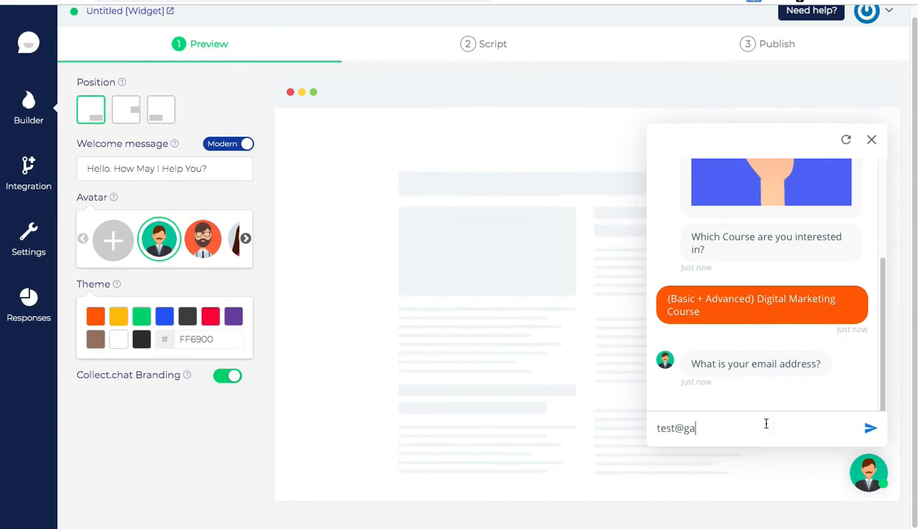
text(mail.com)
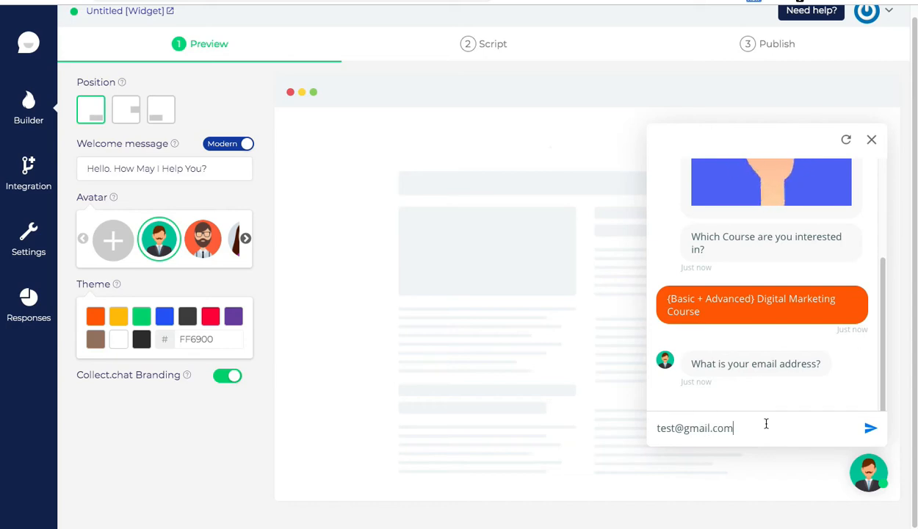
key(Return)
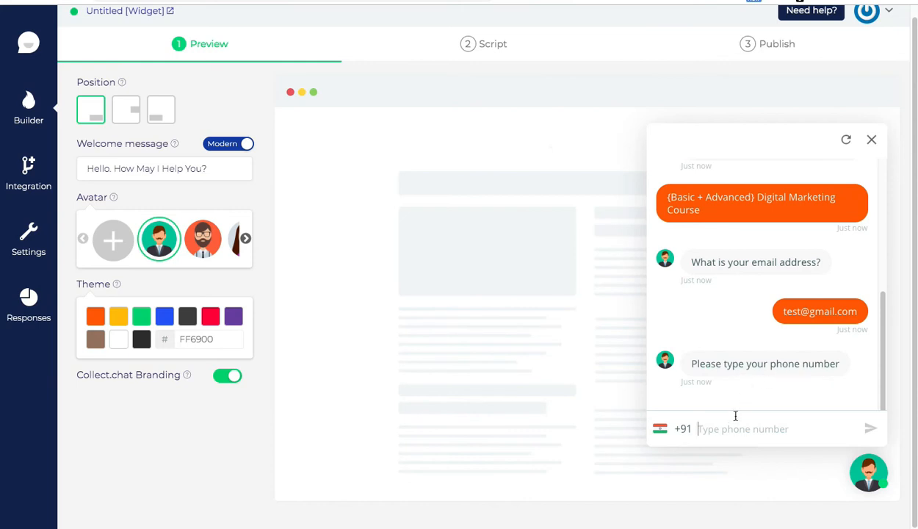
Step: Send a test phone number and confirm February 9 as the visit date
click(715, 420)
text(9876543211)
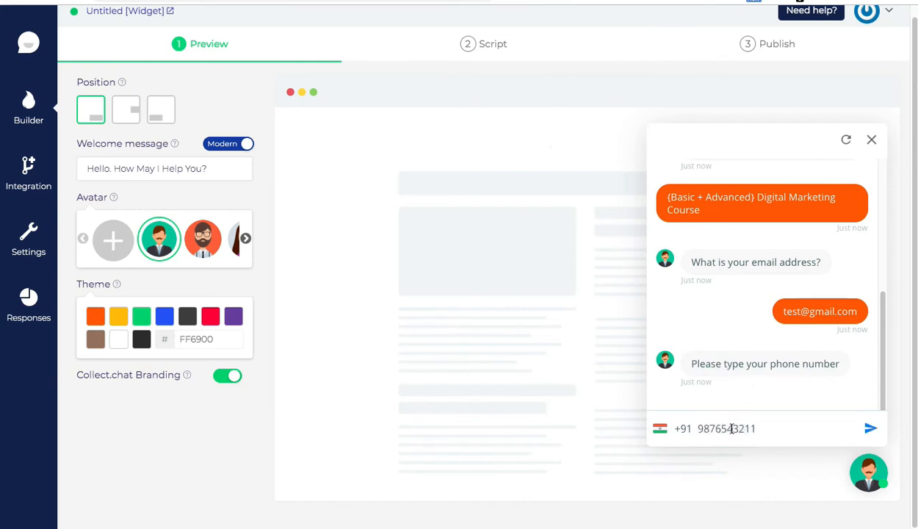
key(Return)
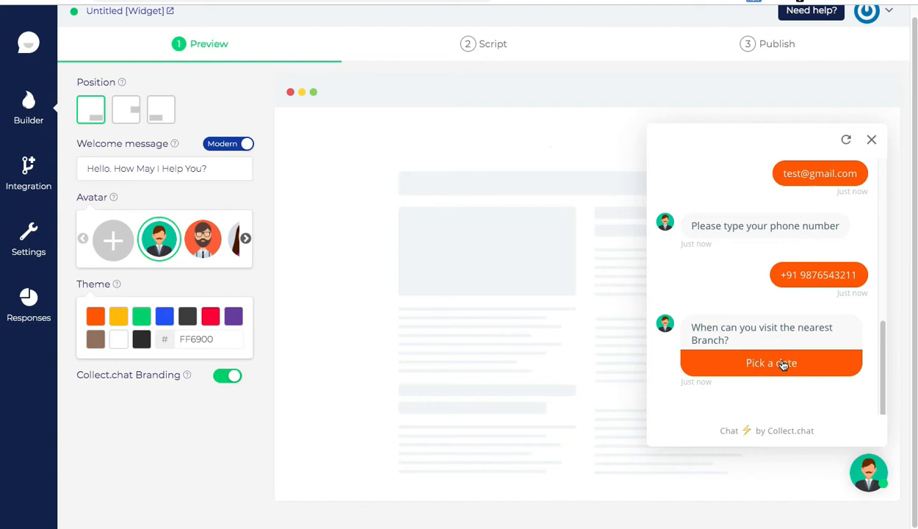
click(783, 365)
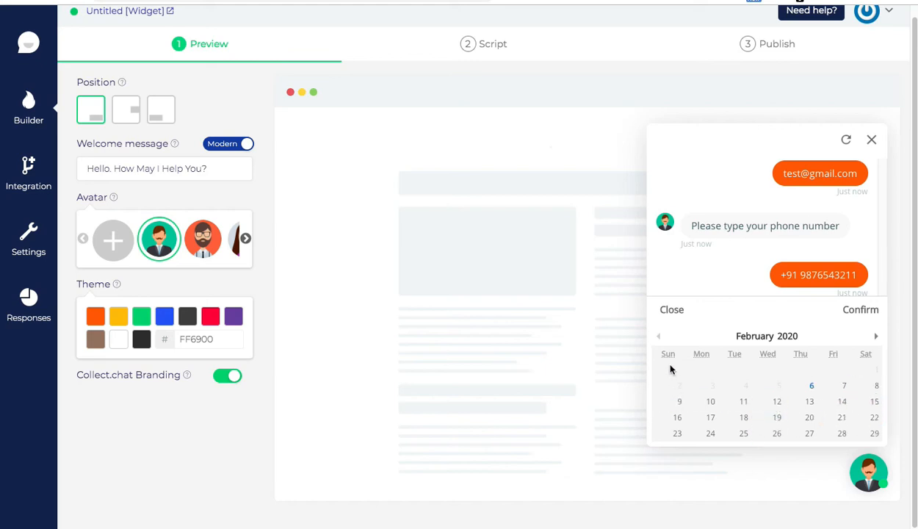
click(676, 403)
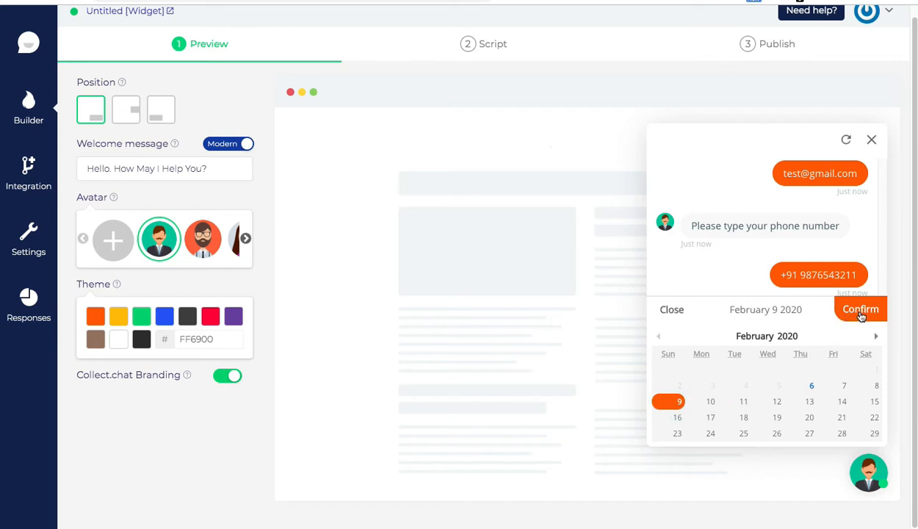
click(861, 312)
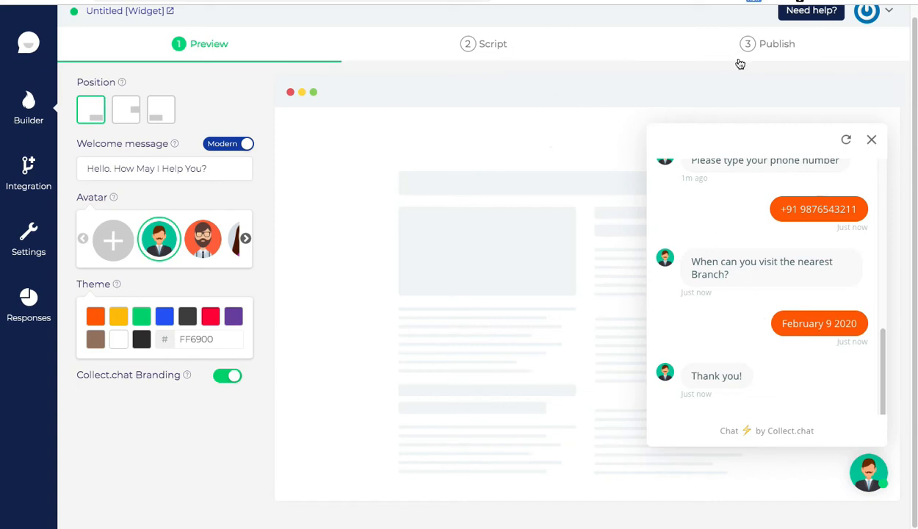
Step: Expand Add to website under Publish and select the full embed script snippet
click(764, 46)
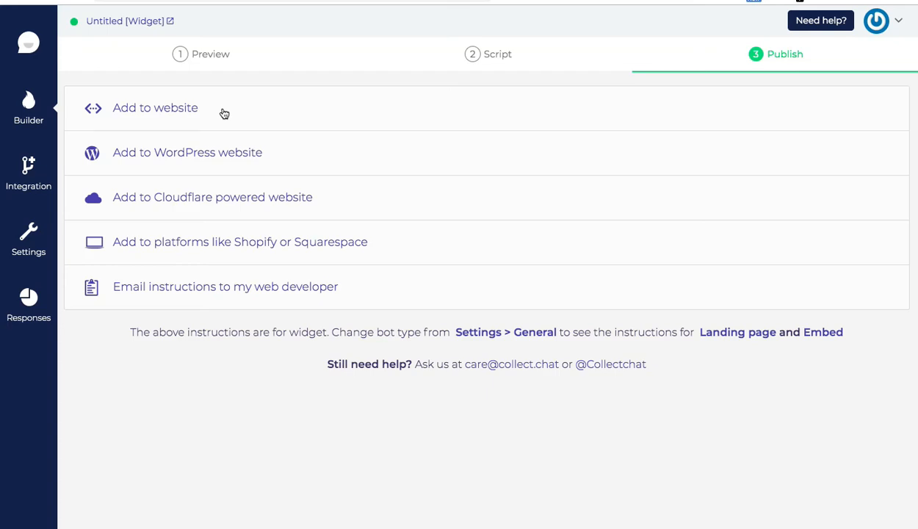
click(150, 117)
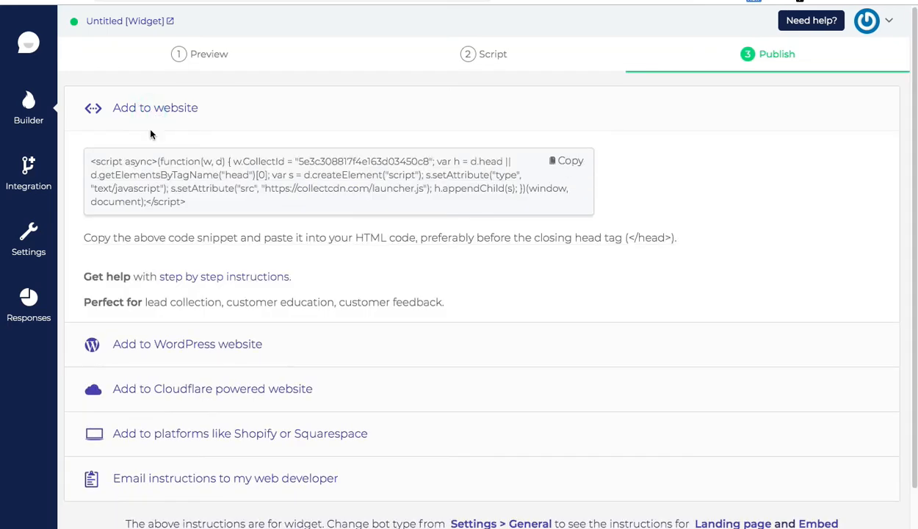
click(158, 168)
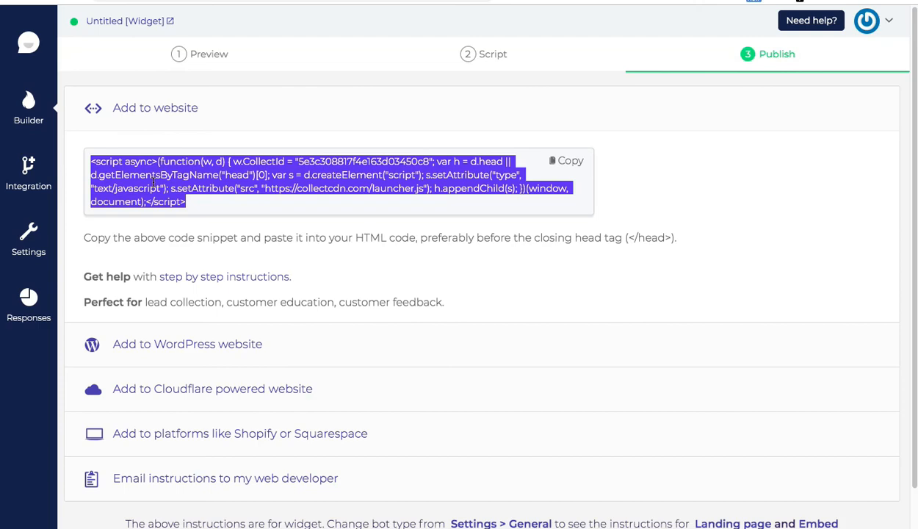
scroll(153, 181, down, 1)
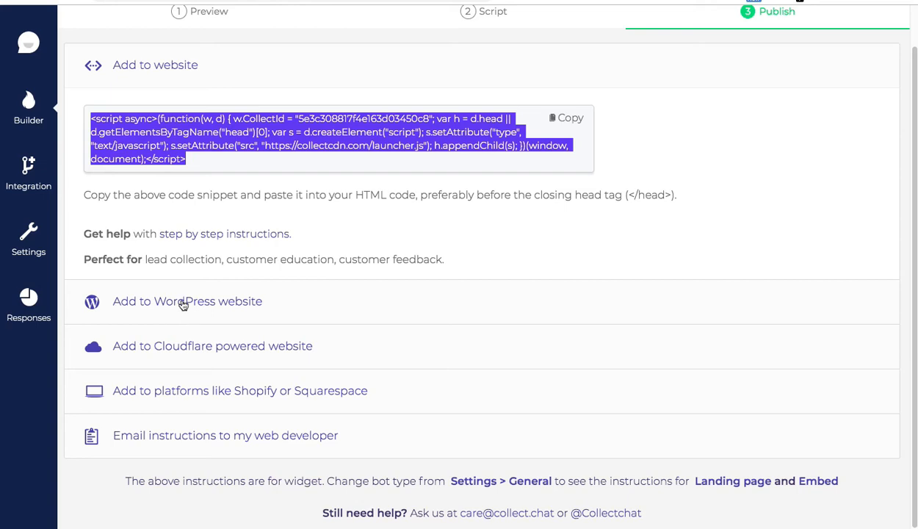
Step: Expand the Add to WordPress website instructions and highlight the plugin name Collect.chat
click(225, 303)
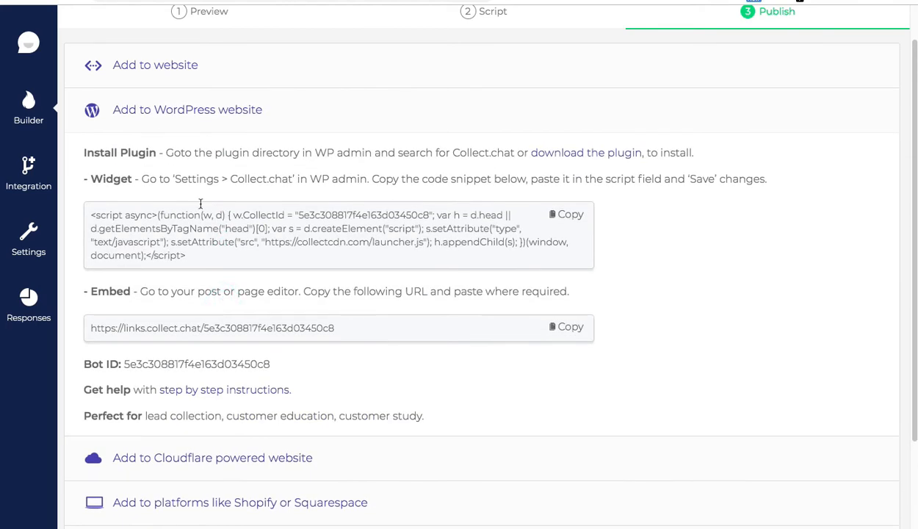
triple_click(117, 178)
click(166, 180)
drag(453, 152, 514, 144)
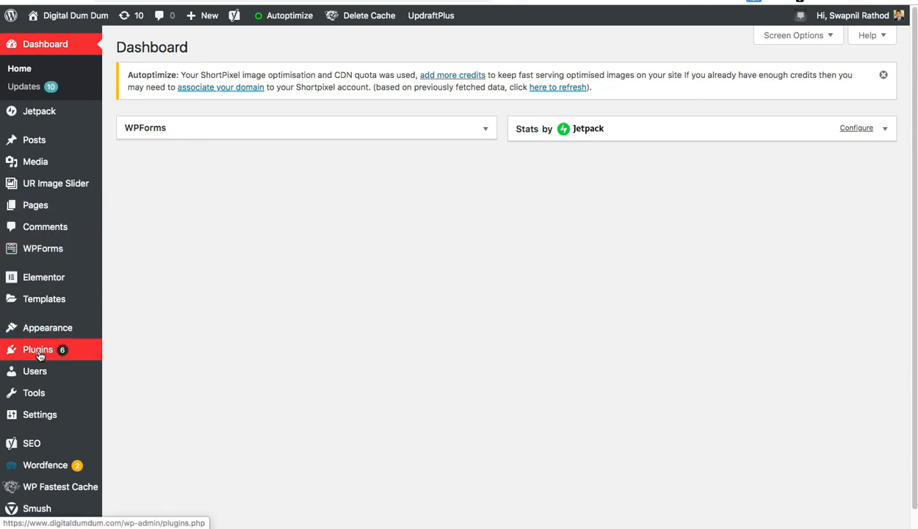
Step: Search the WordPress plugin directory for Collect.chat, then install and activate the plugin
mouse_move(40, 350)
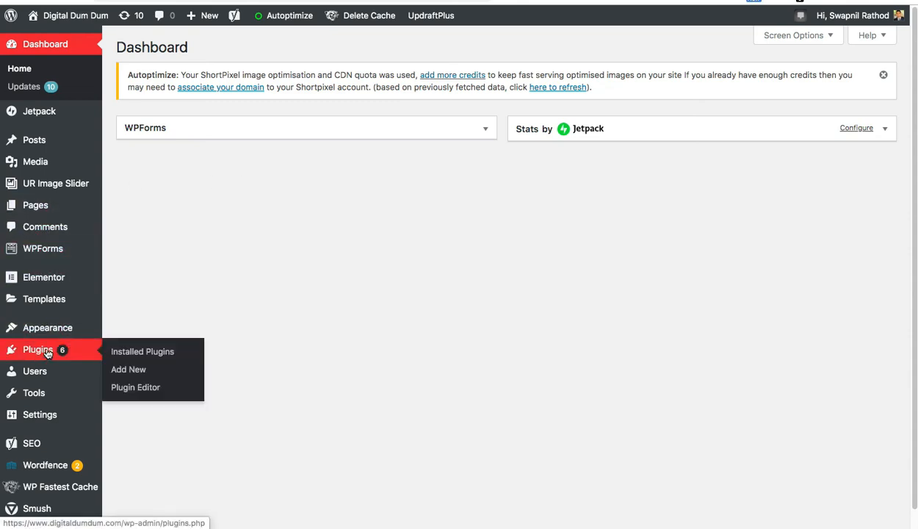
click(138, 375)
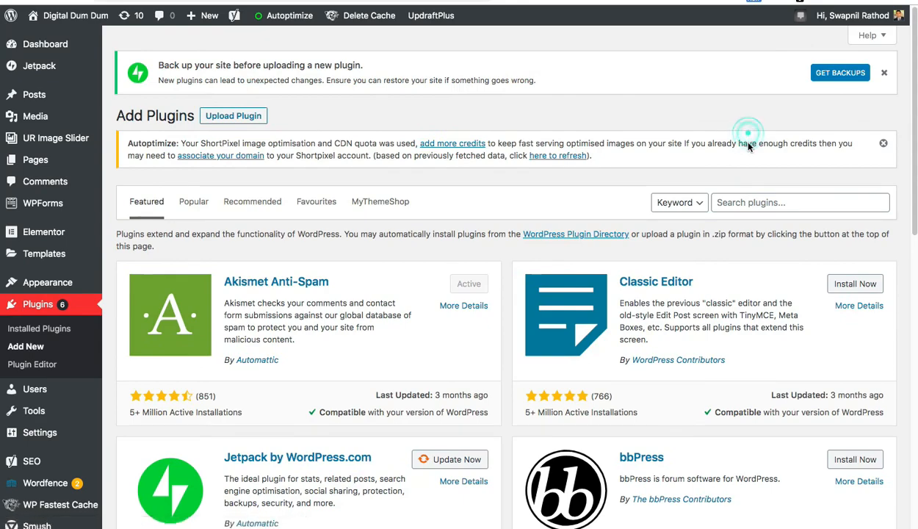
click(786, 201)
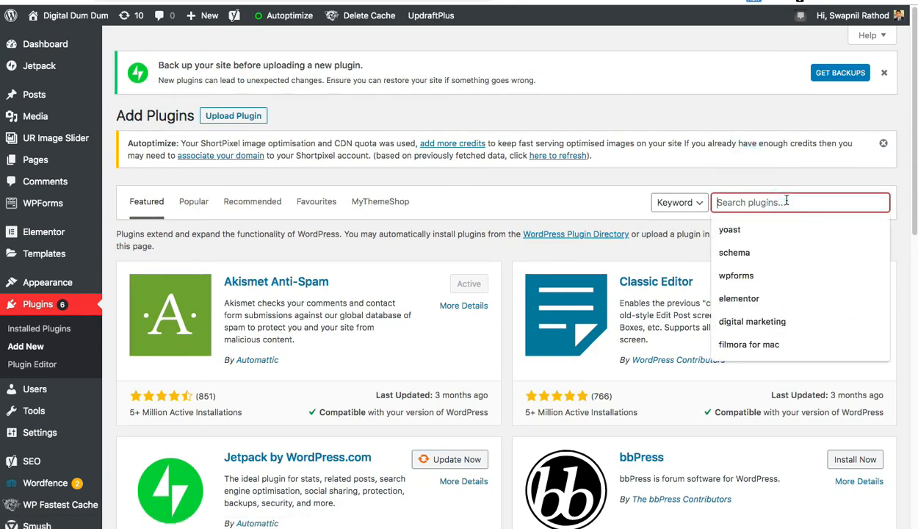
key(ctrl+v)
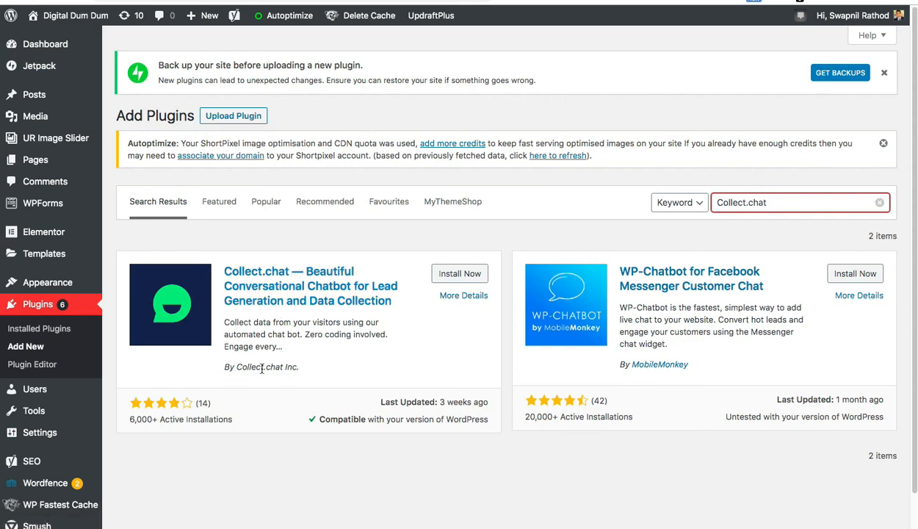
click(461, 276)
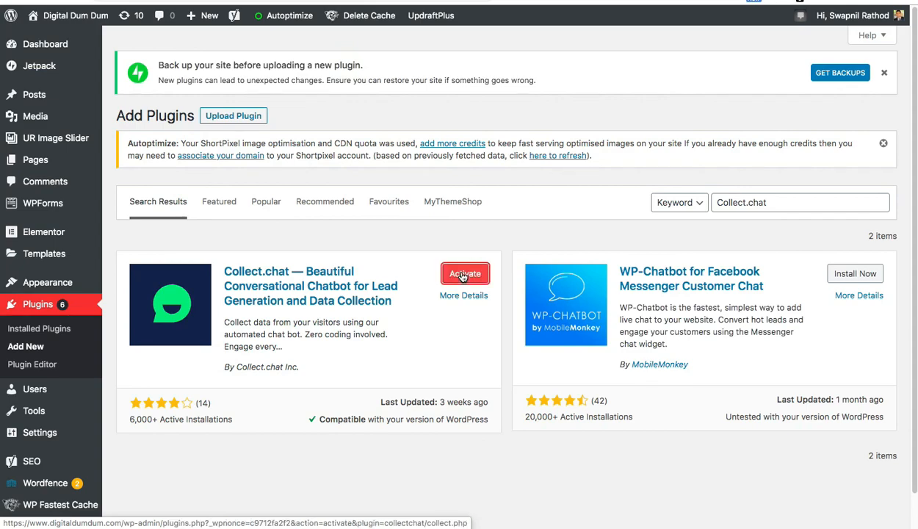
click(466, 277)
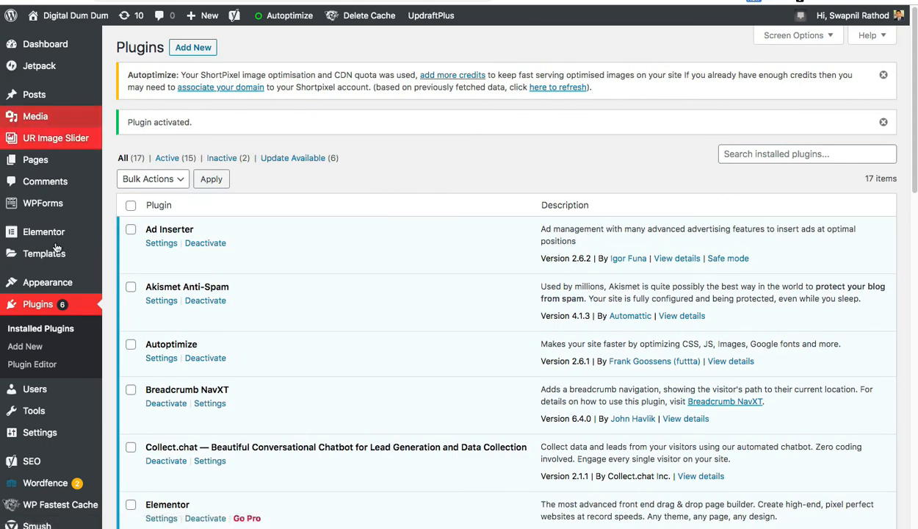
Step: Open the Collect.chat settings page from the admin Settings menu
mouse_move(35, 424)
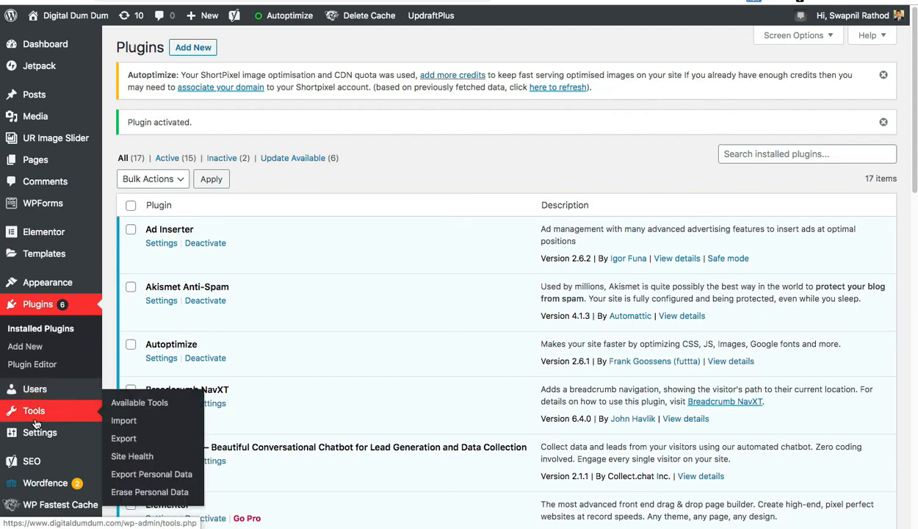
scroll(35, 424, down, 4)
mouse_move(42, 396)
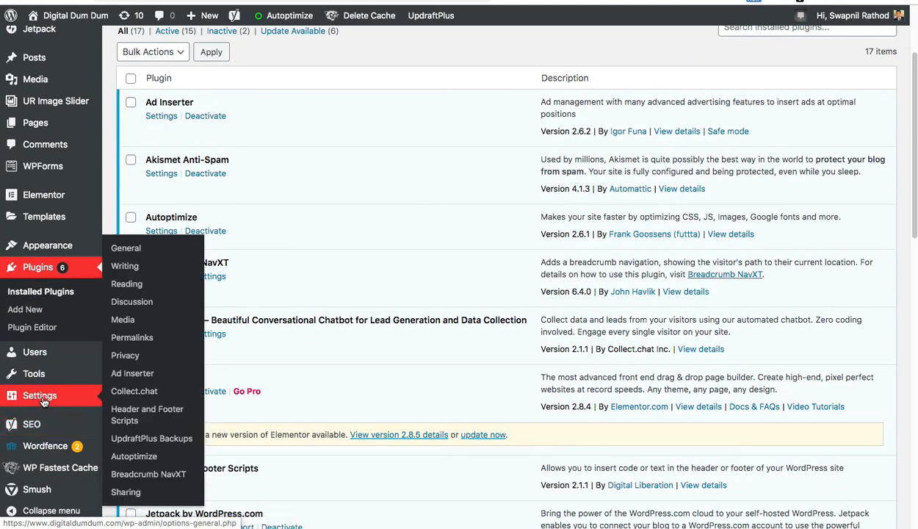
click(156, 395)
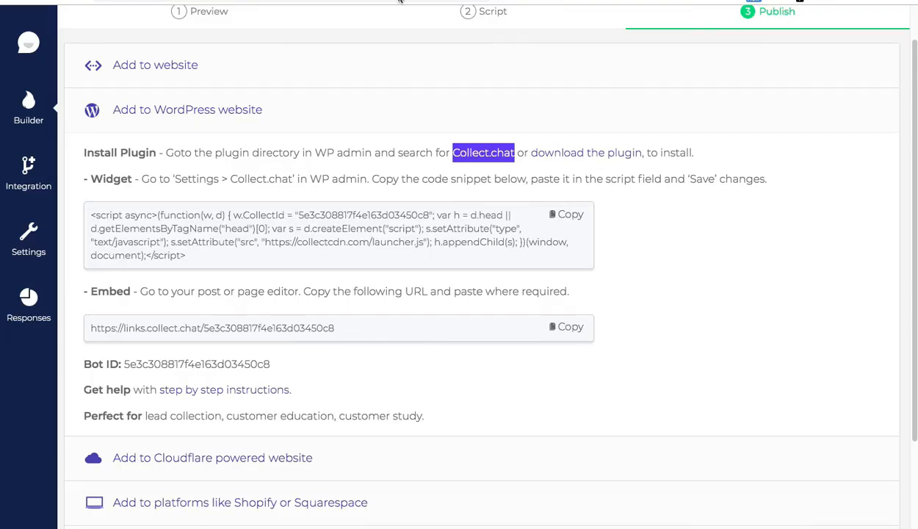
Step: Paste the copied widget snippet into the Chatbot Snippet field and save the plugin settings
click(387, 247)
click(569, 214)
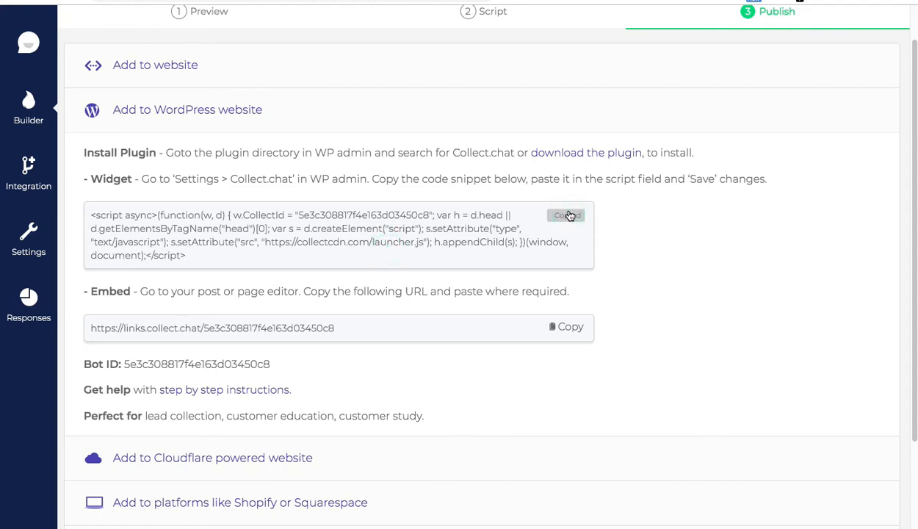
click(367, 1)
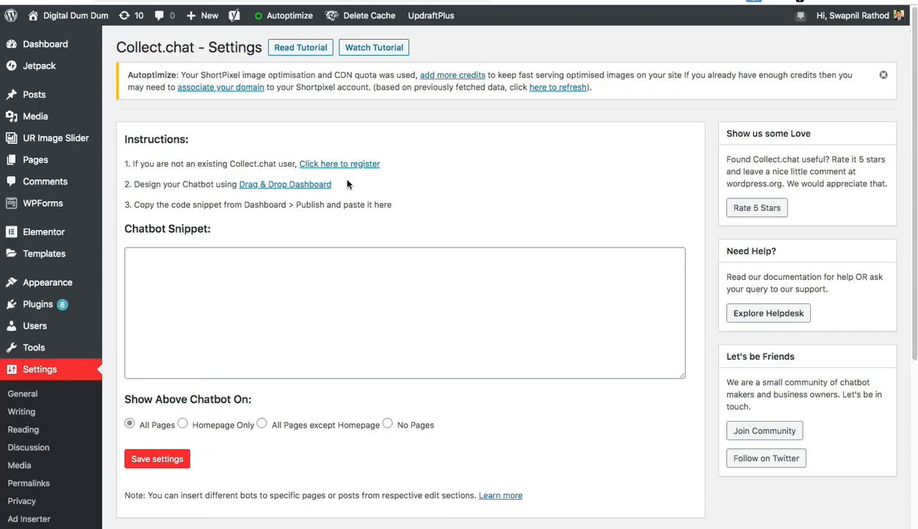
click(298, 285)
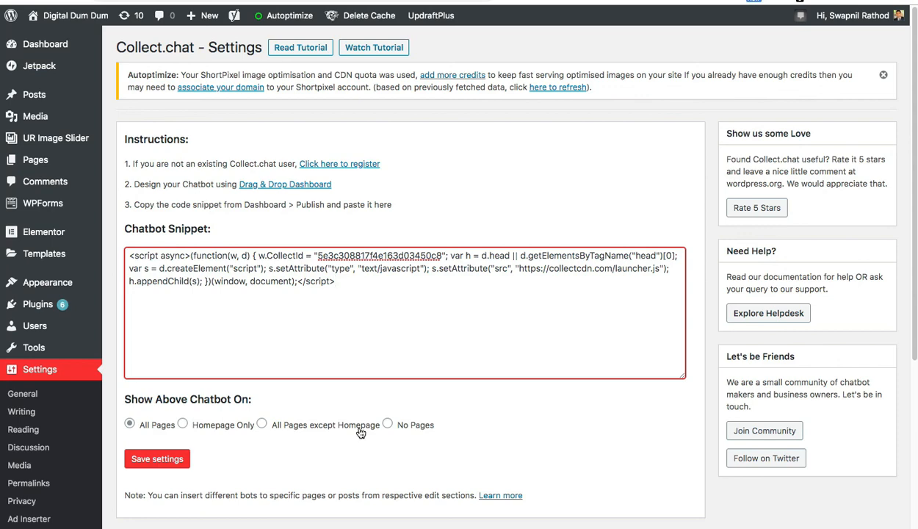
click(151, 461)
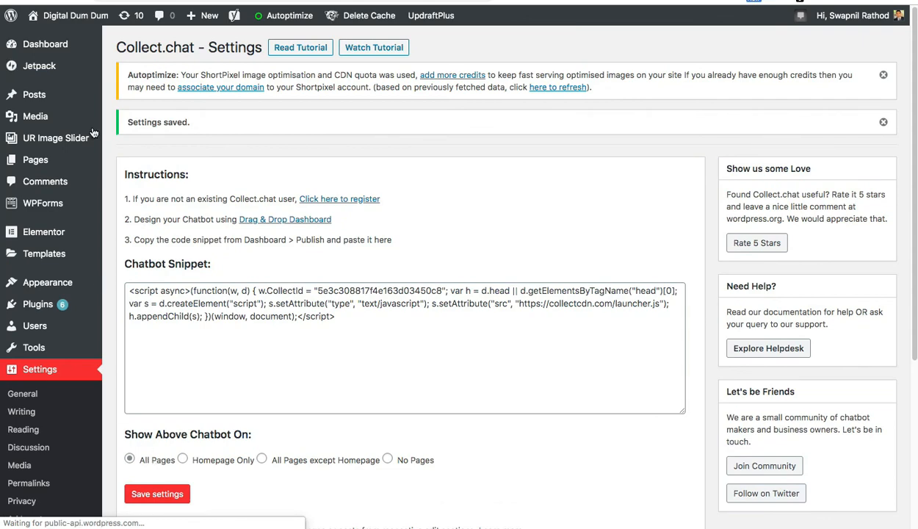
right_click(88, 19)
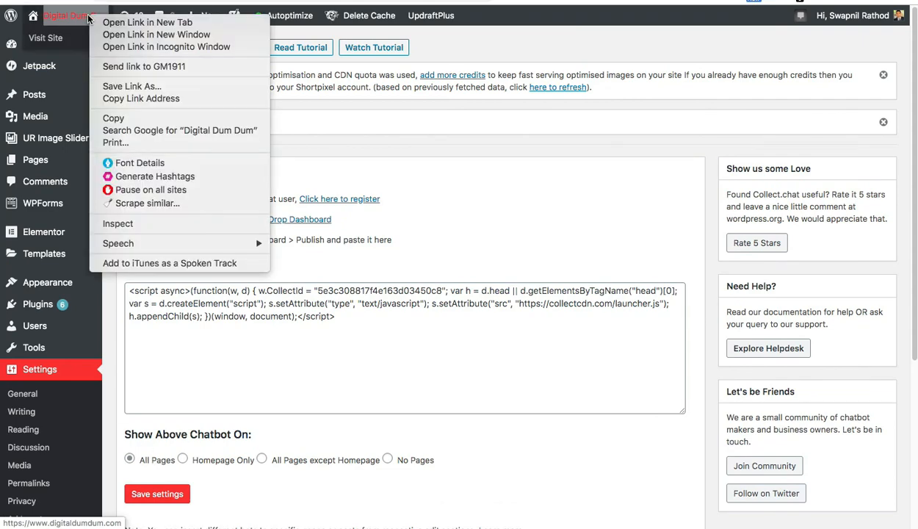
Step: Open the live site in a new tab, start the chatbot, choose Basic + Advanced, and send a test email
click(122, 23)
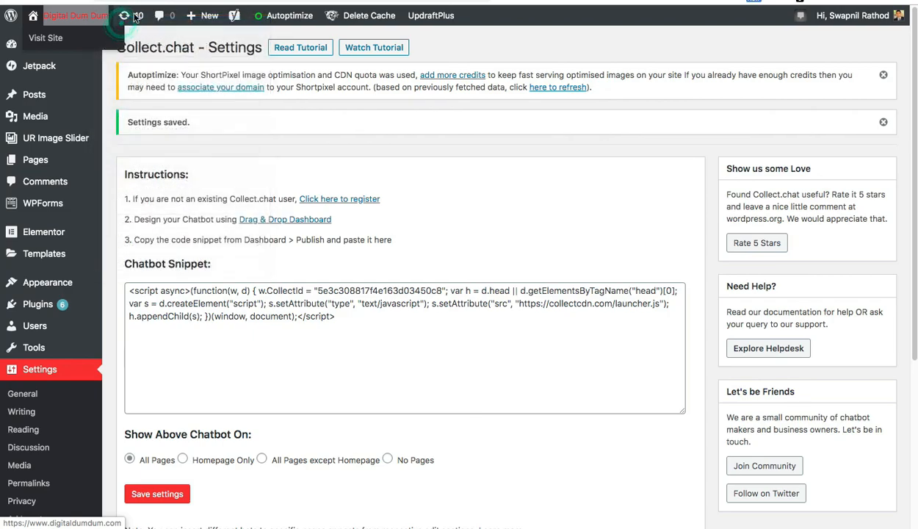
key(ctrl+Tab)
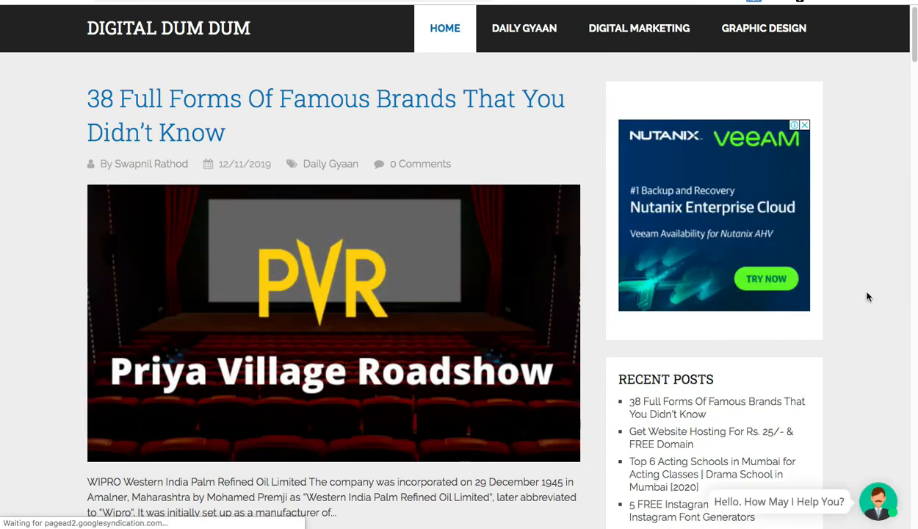
click(876, 500)
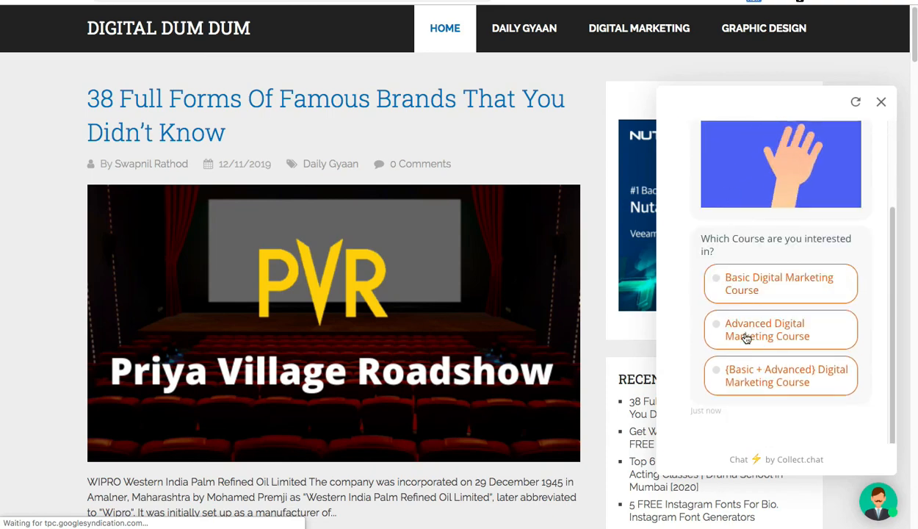
click(748, 365)
scroll(730, 355, down, 1)
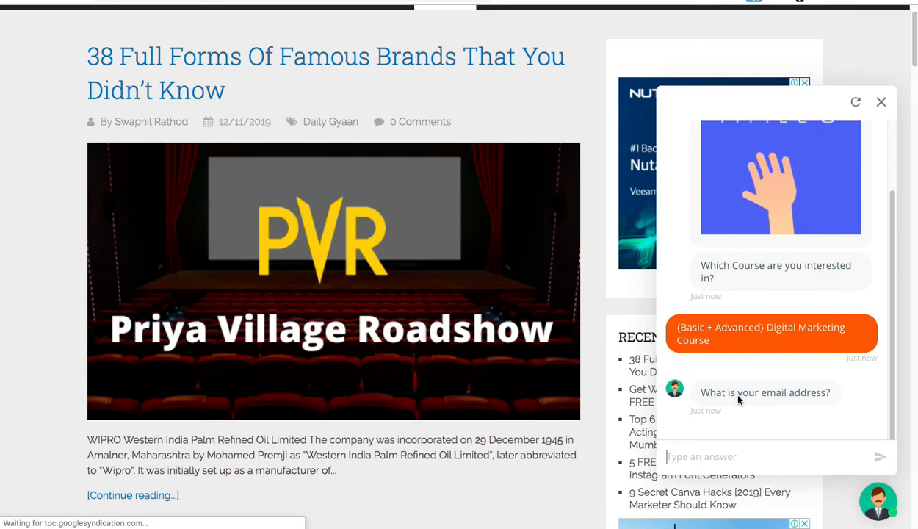
text(test)
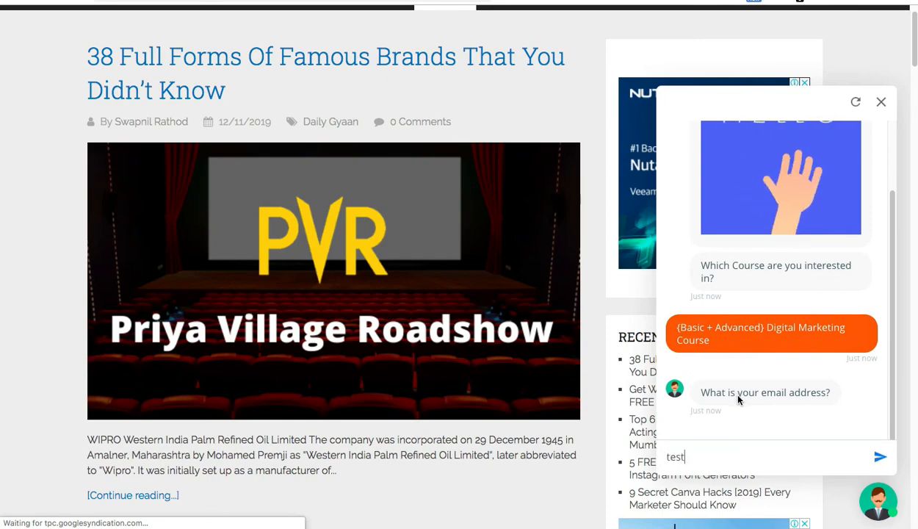
text(@gmai)
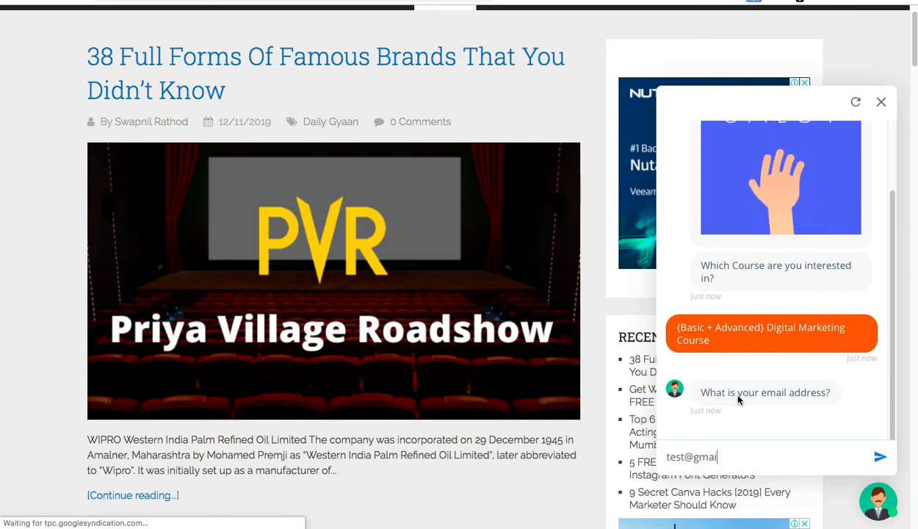
text(l.com)
key(Return)
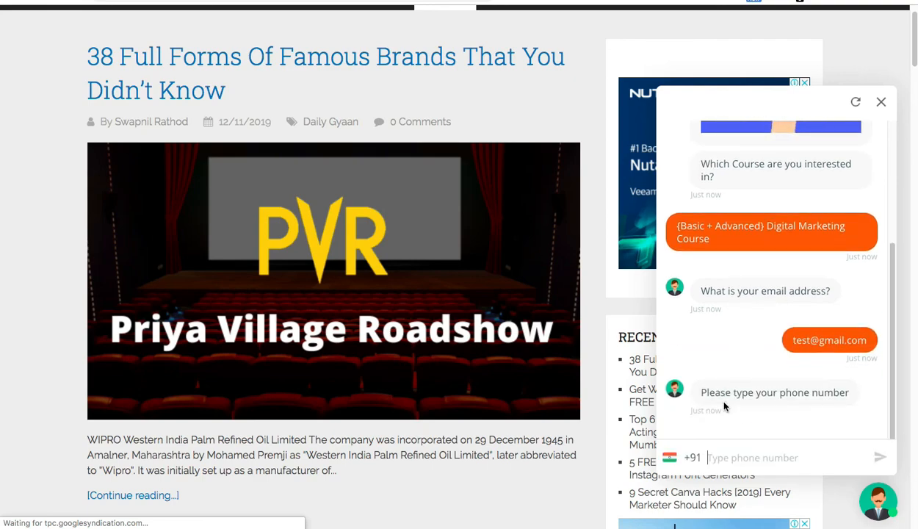
Step: Send a test phone number and confirm February 9 2020 as the visit date
text(987)
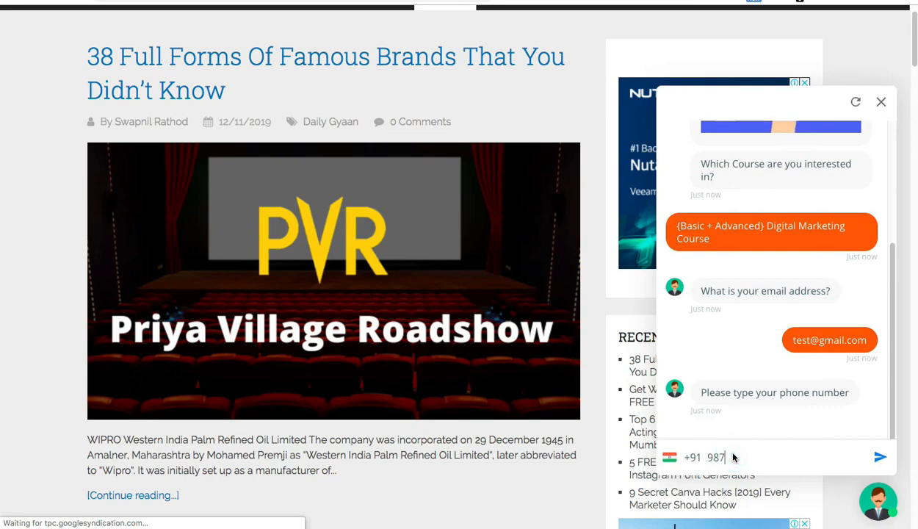
text(6543211)
click(880, 456)
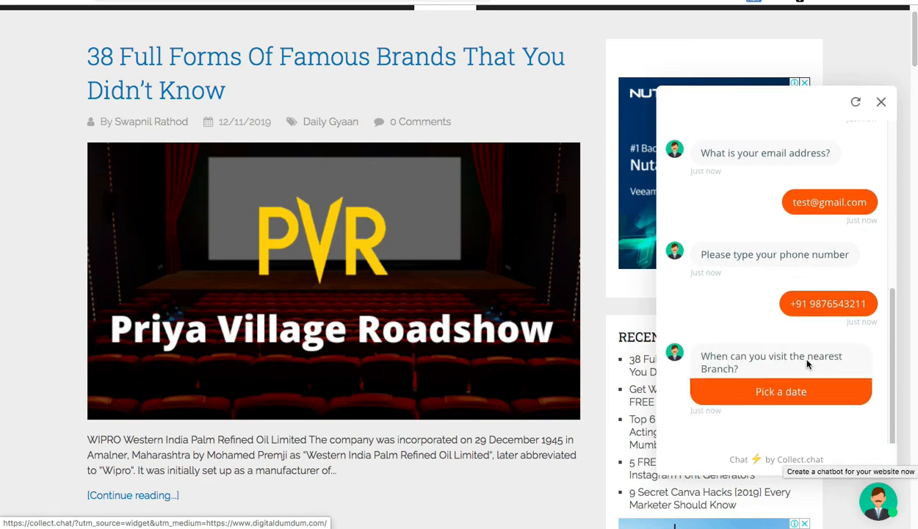
click(761, 388)
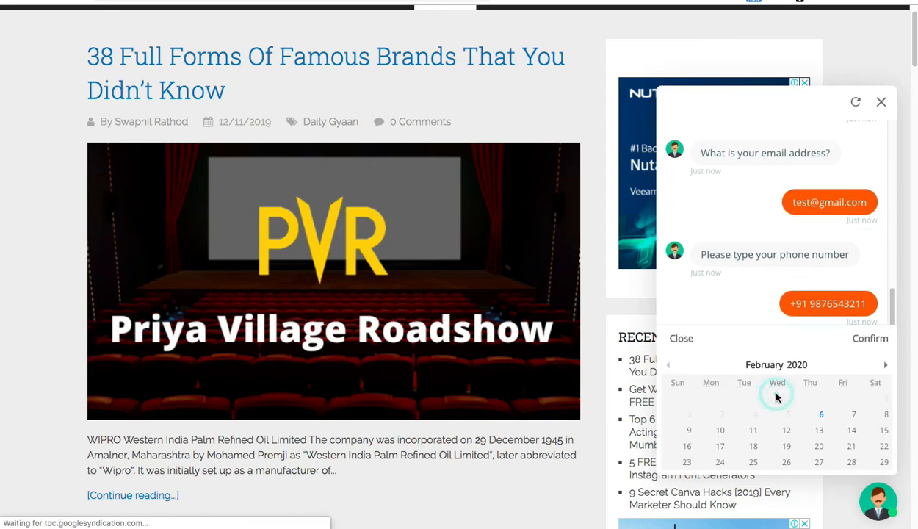
scroll(777, 397, down, 2)
click(689, 430)
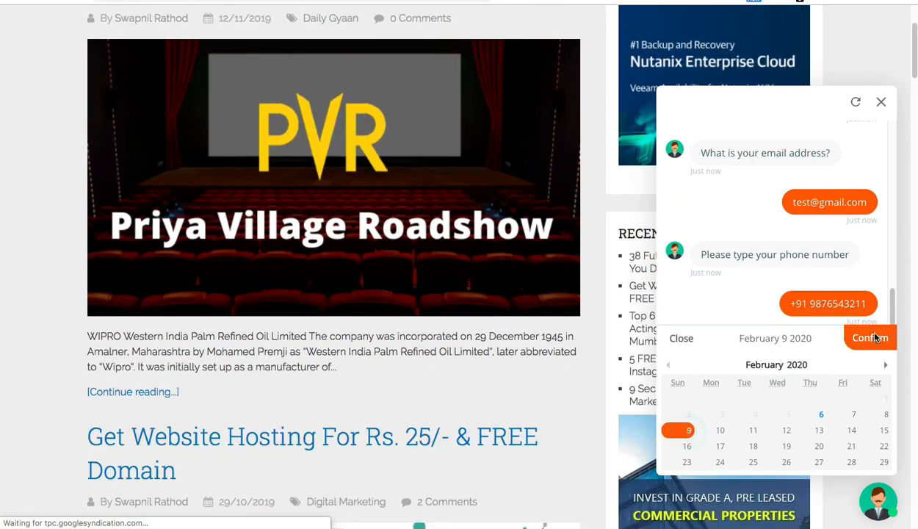
click(873, 337)
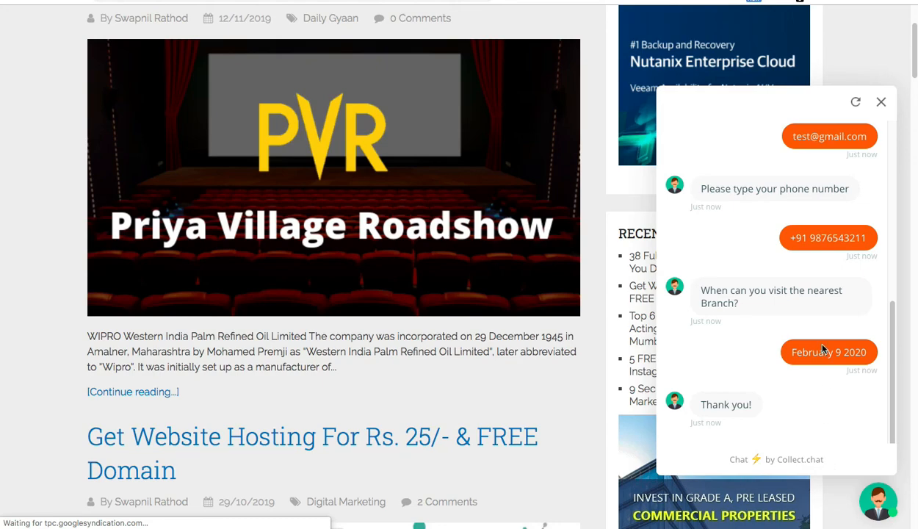
scroll(803, 336, up, 1)
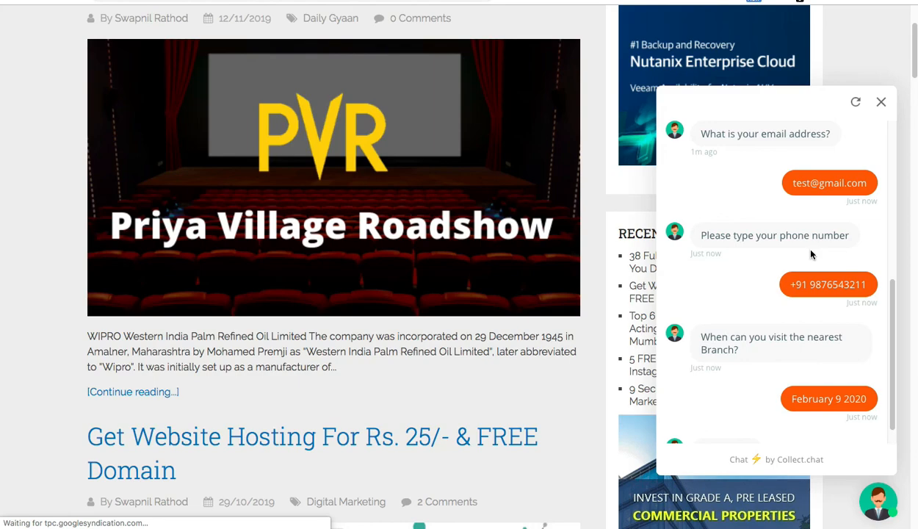
triple_click(835, 291)
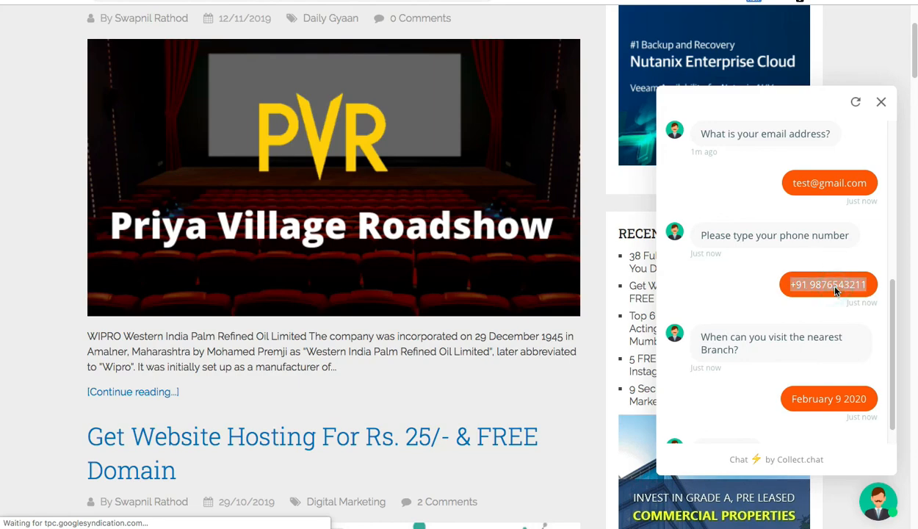